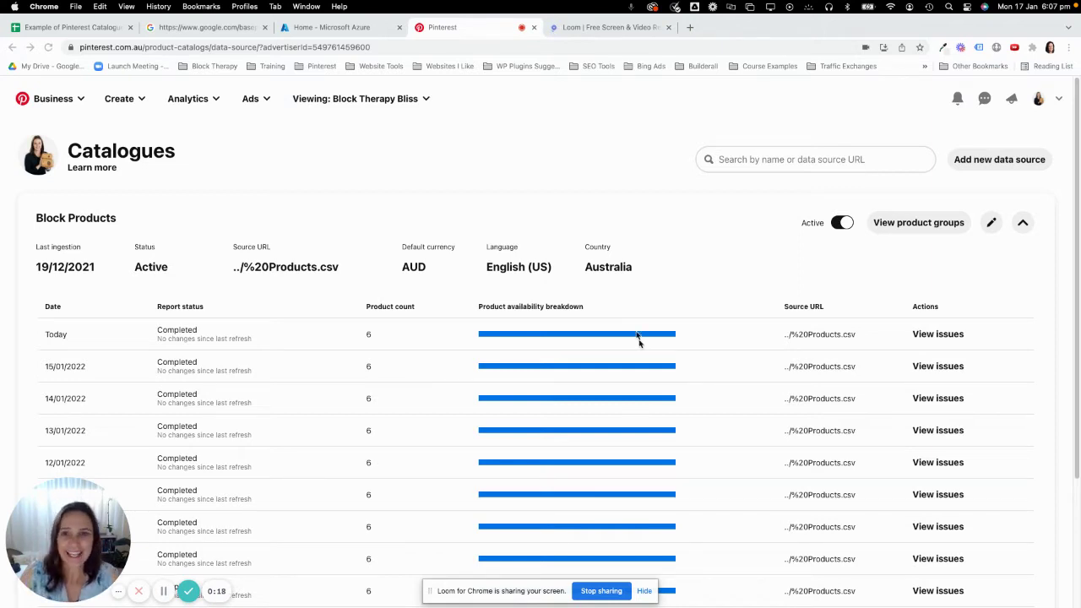
# Step: Close the Loom browser tab, leaving the Block Products catalogue and working tabs open
pyautogui.click(667, 29)
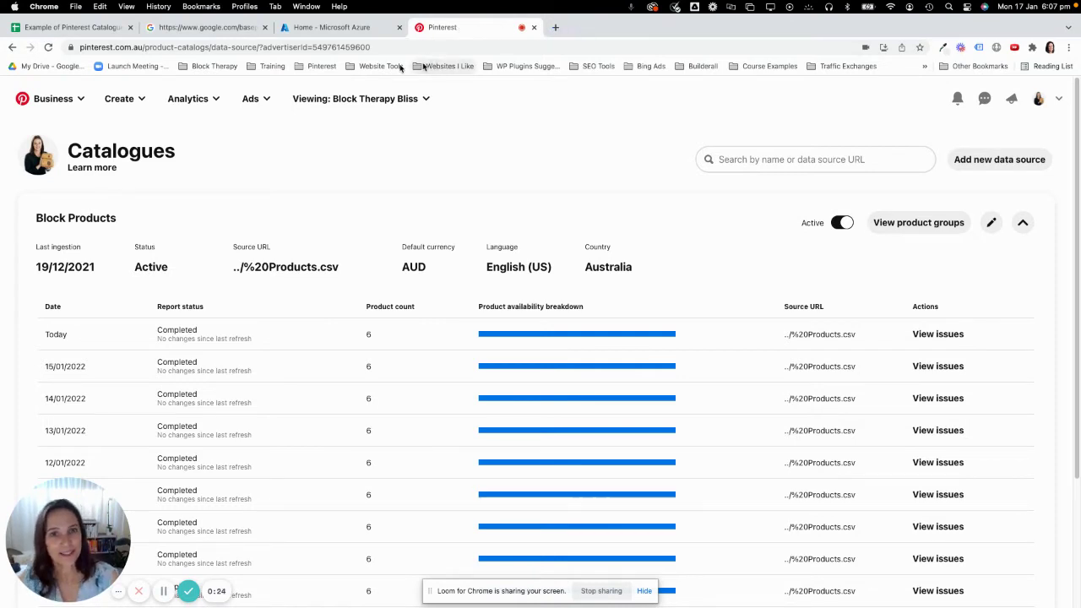
# Step: Switch to the Example of Pinterest Catalogue sheet and read the id and item group guidance in A2 and B2
pyautogui.click(67, 28)
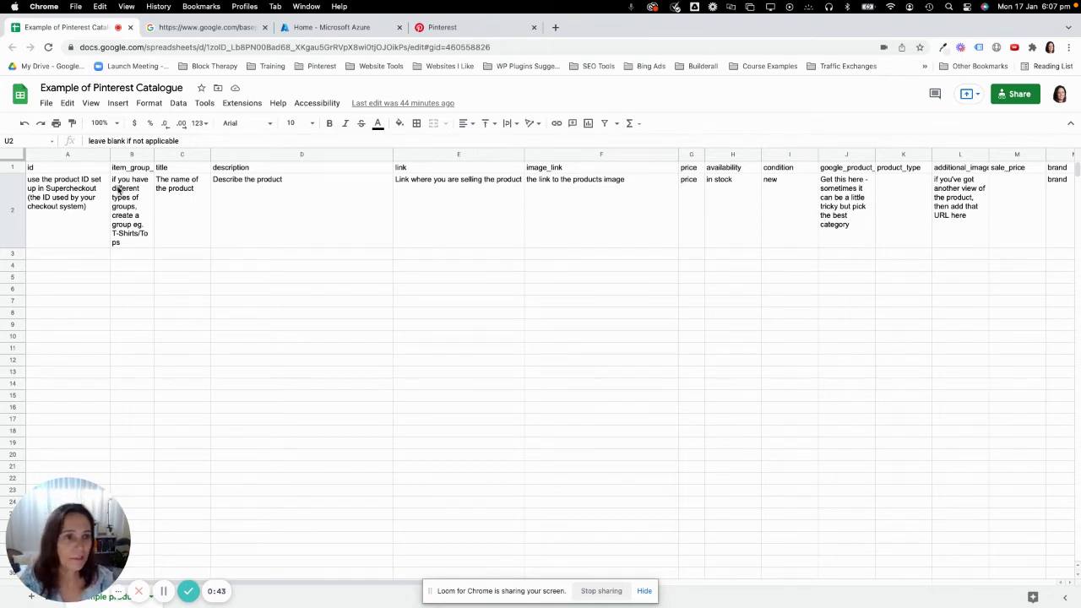
pyautogui.click(64, 212)
pyautogui.click(131, 216)
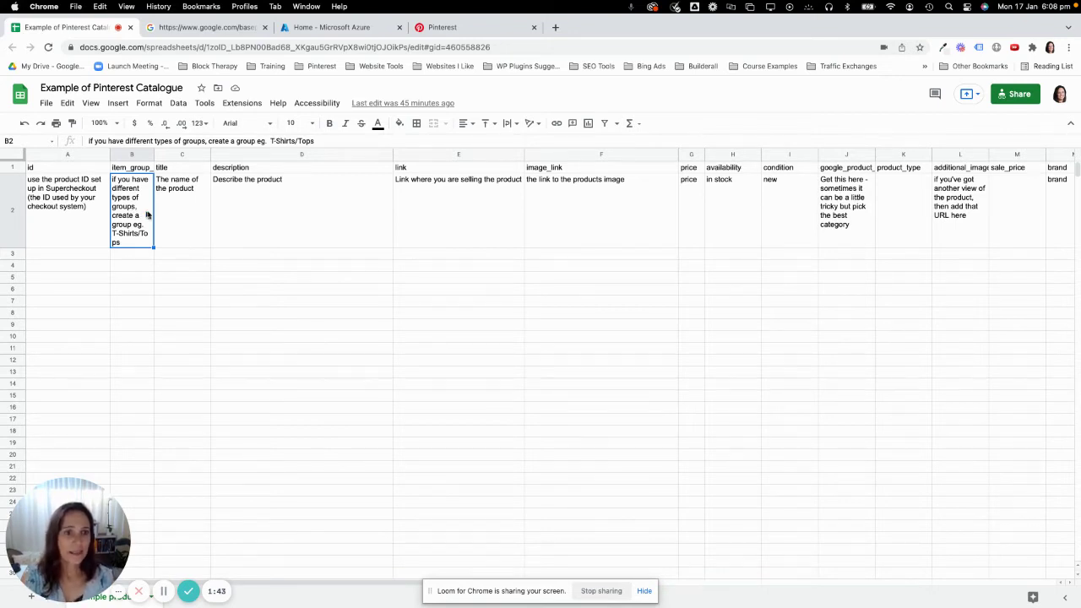
# Step: Read the row 2 guidance for title, description, link, image link, price and availability
pyautogui.click(180, 214)
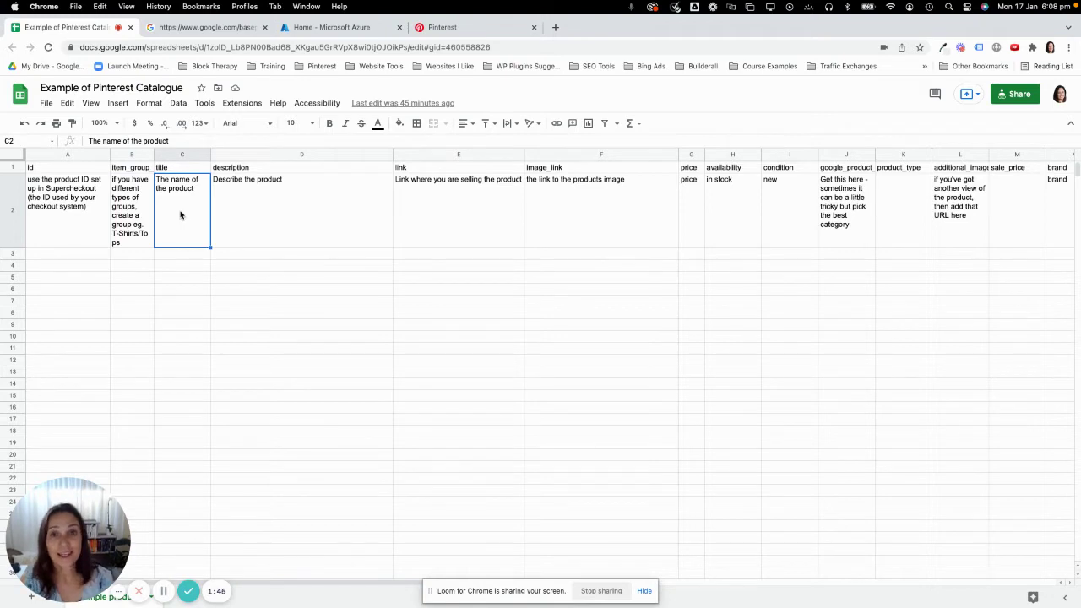
pyautogui.click(225, 223)
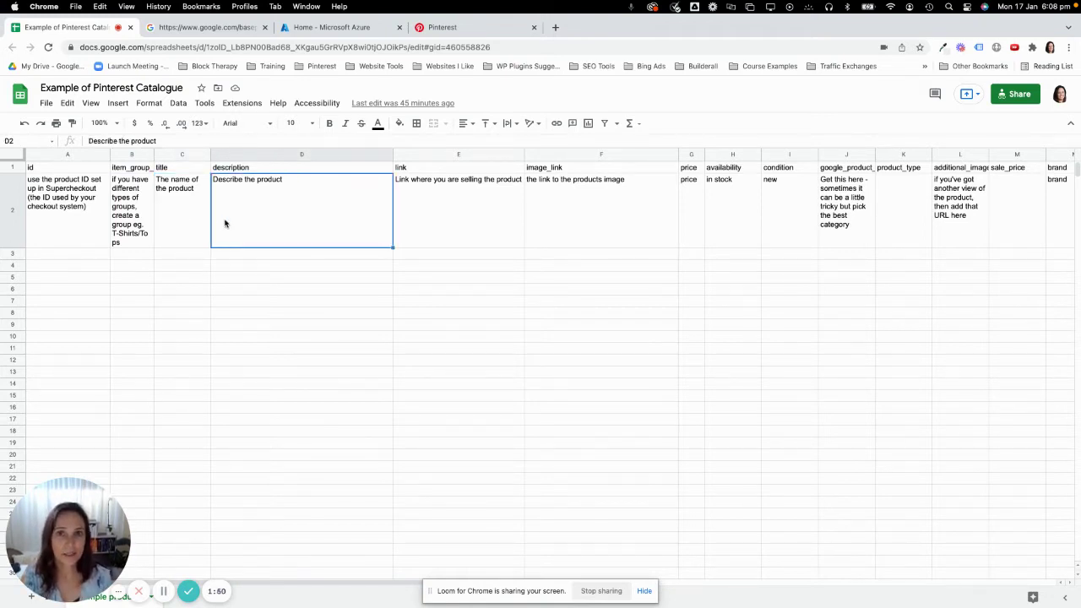
pyautogui.click(423, 223)
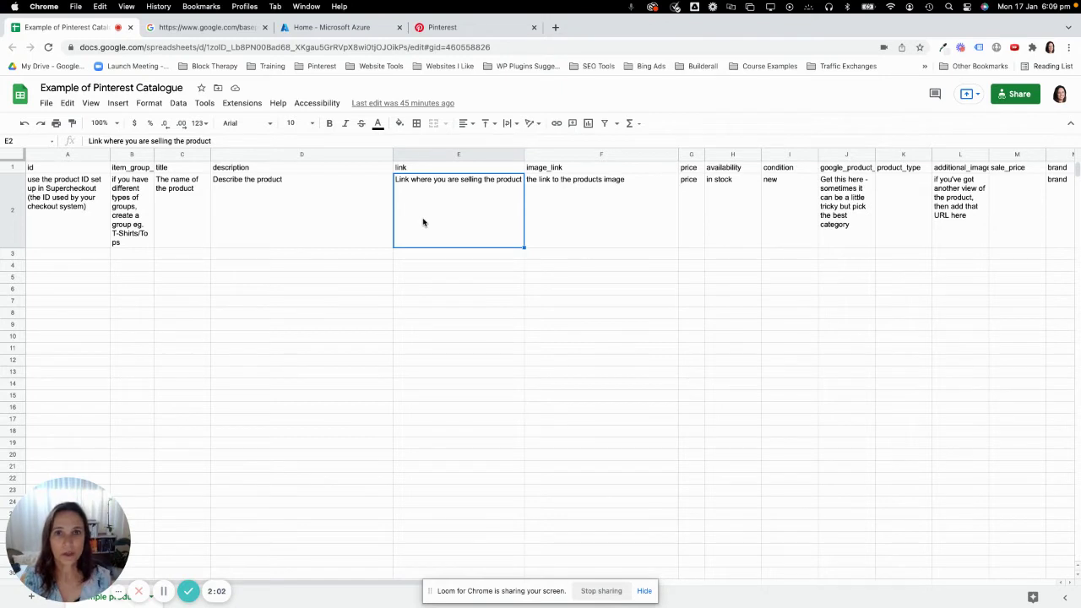
pyautogui.click(580, 232)
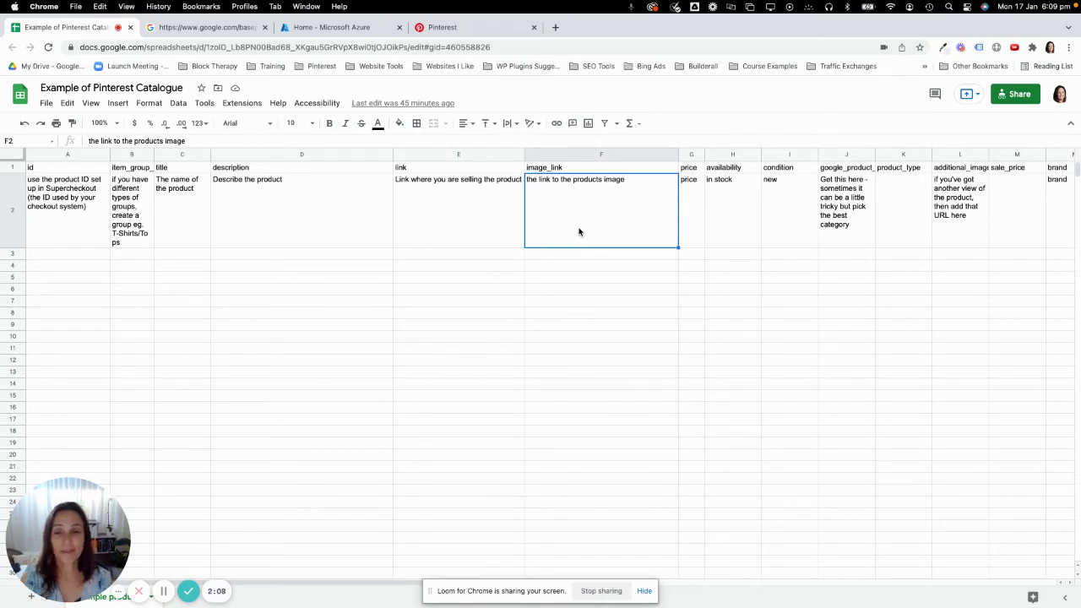
pyautogui.click(694, 226)
pyautogui.click(732, 228)
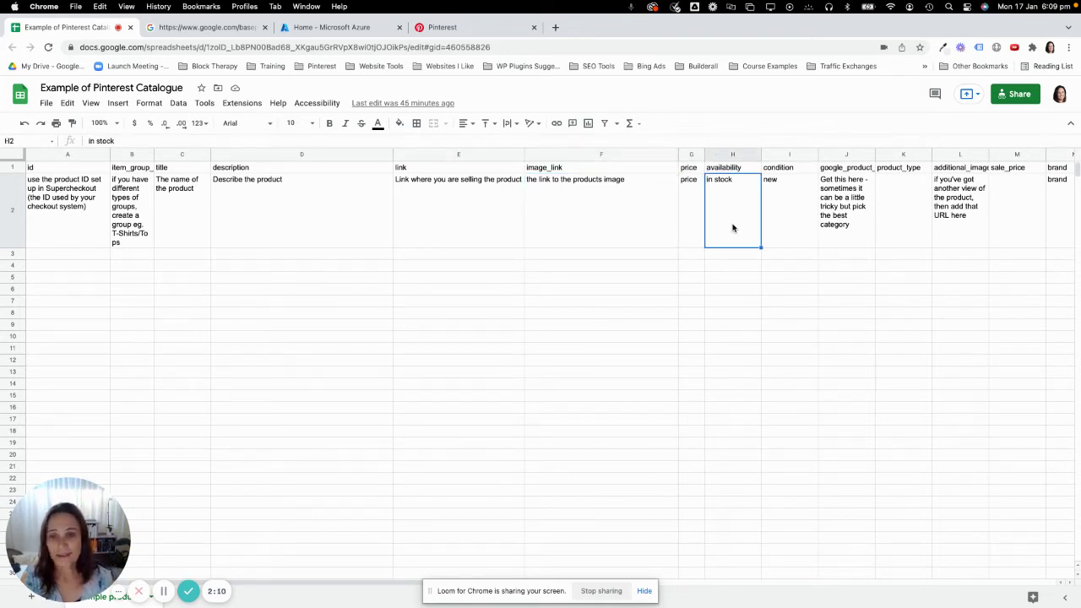
# Step: Check the condition, product category and product_type guidance, then bring up the Google product taxonomy
pyautogui.hscroll(5, 732, 228)
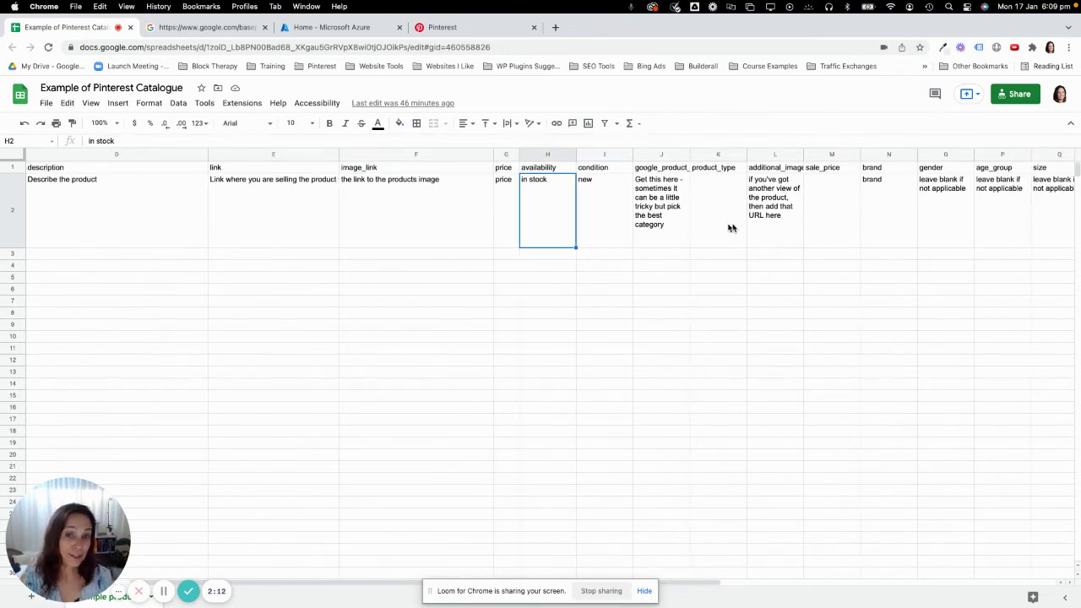
pyautogui.click(611, 229)
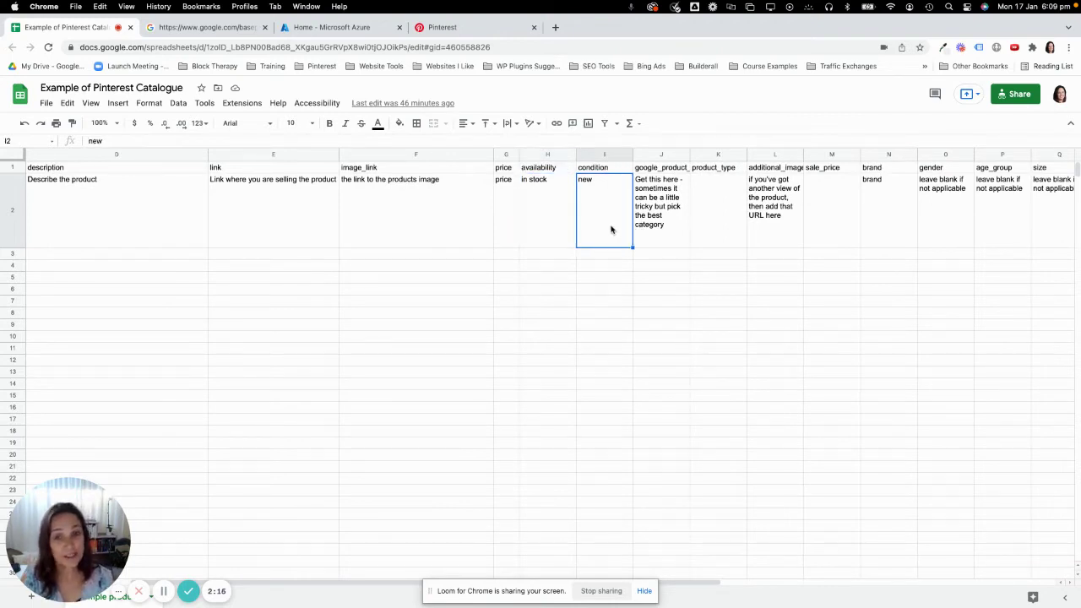
pyautogui.click(661, 242)
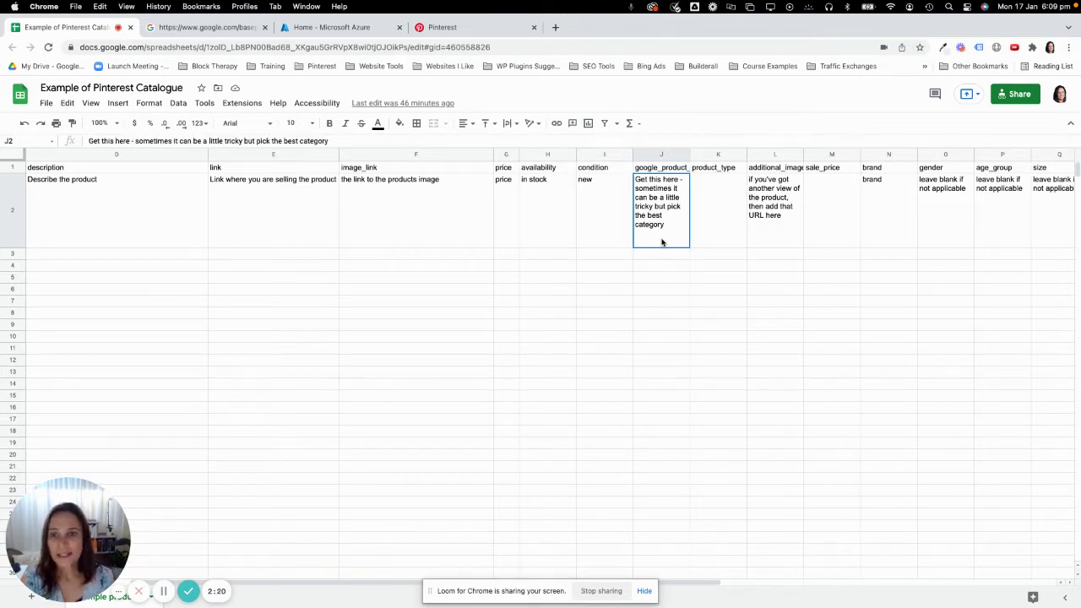
pyautogui.keyDown('shift'); pyautogui.click(719, 242); pyautogui.keyUp('shift')
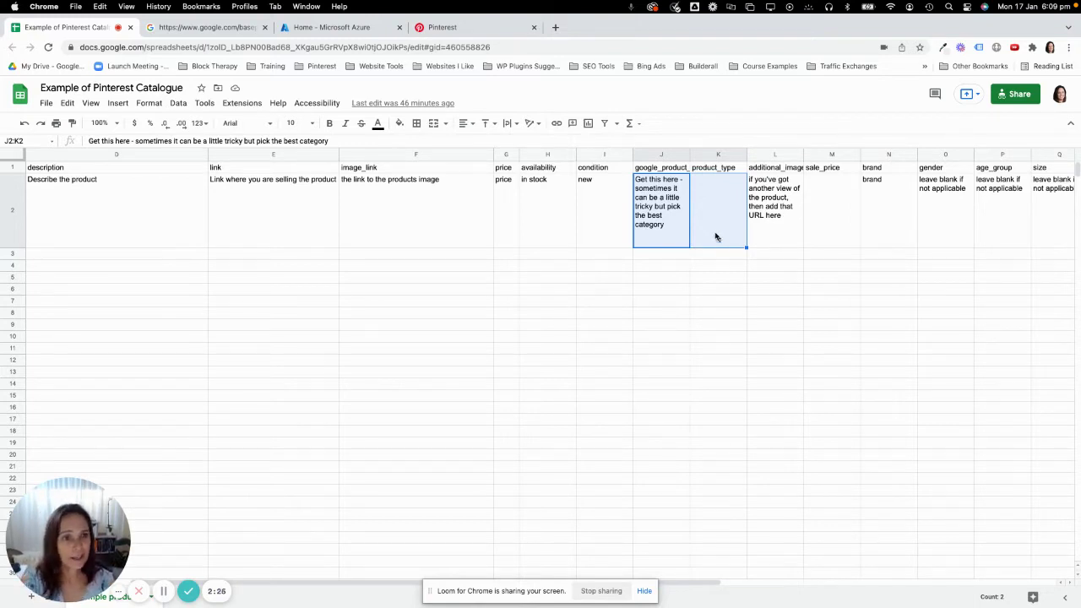
pyautogui.click(207, 27)
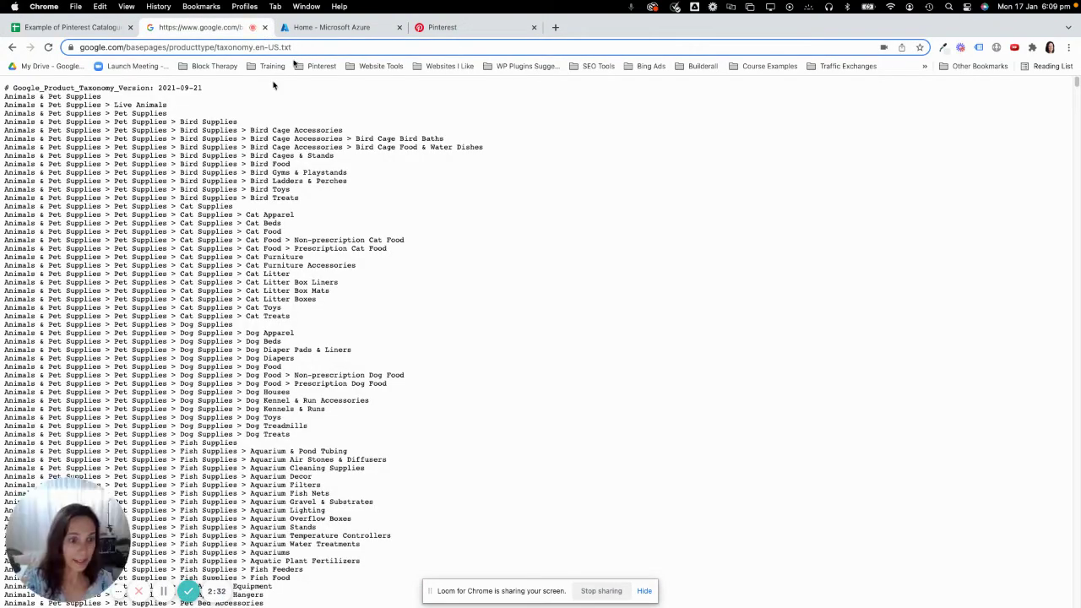
# Step: Search the taxonomy file for 'clothes', finding 3 matches including Clothespins and Clothes Valets
pyautogui.moveTo(77, 526); pyautogui.dragTo(786, 454)
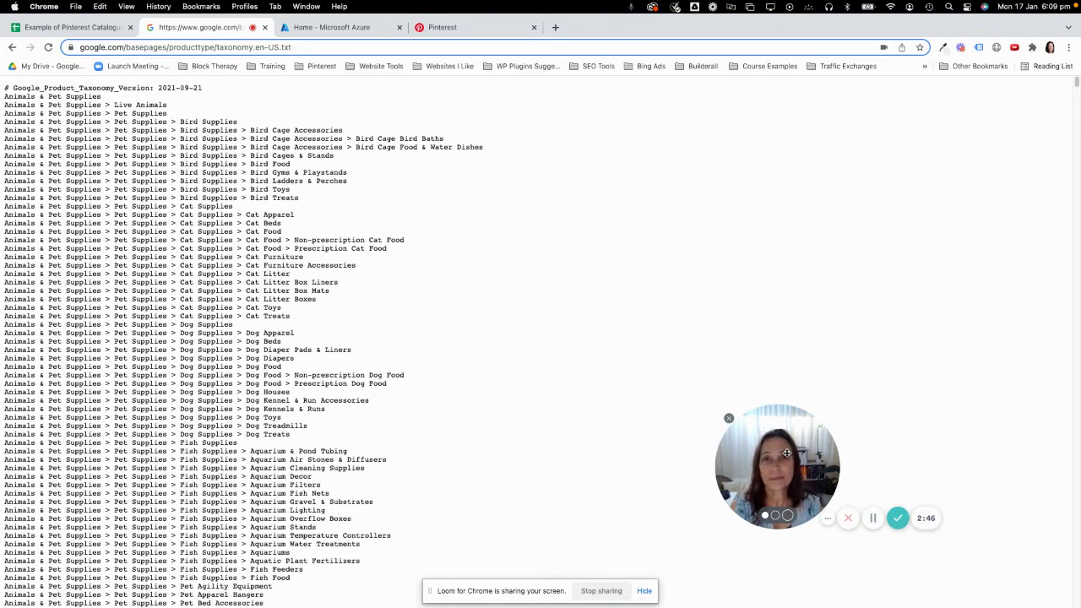
pyautogui.moveTo(787, 453); pyautogui.dragTo(902, 446)
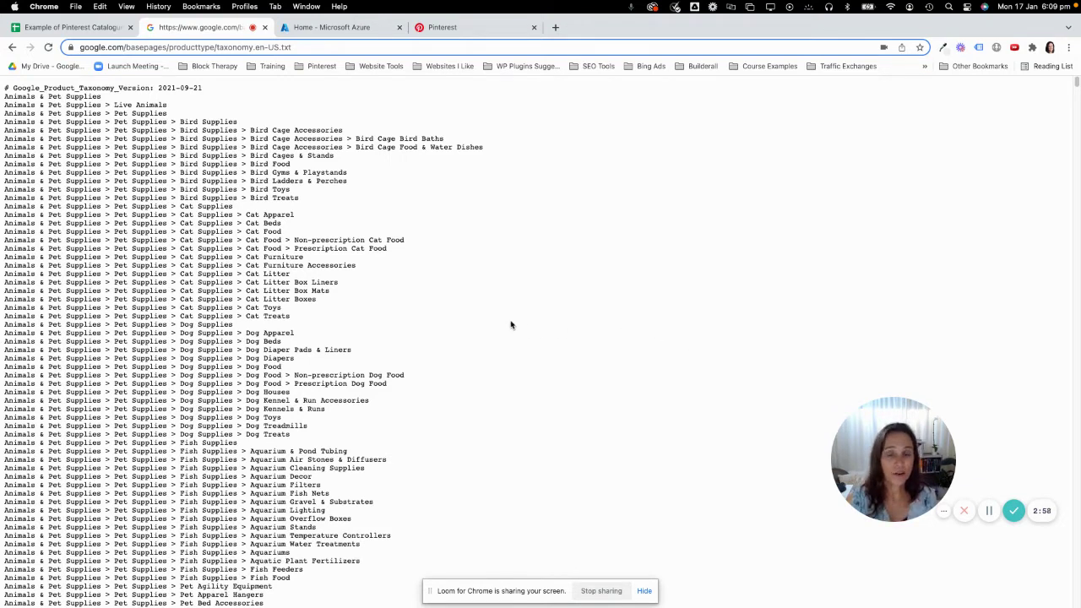
pyautogui.press('super+f')
pyautogui.write('tops')
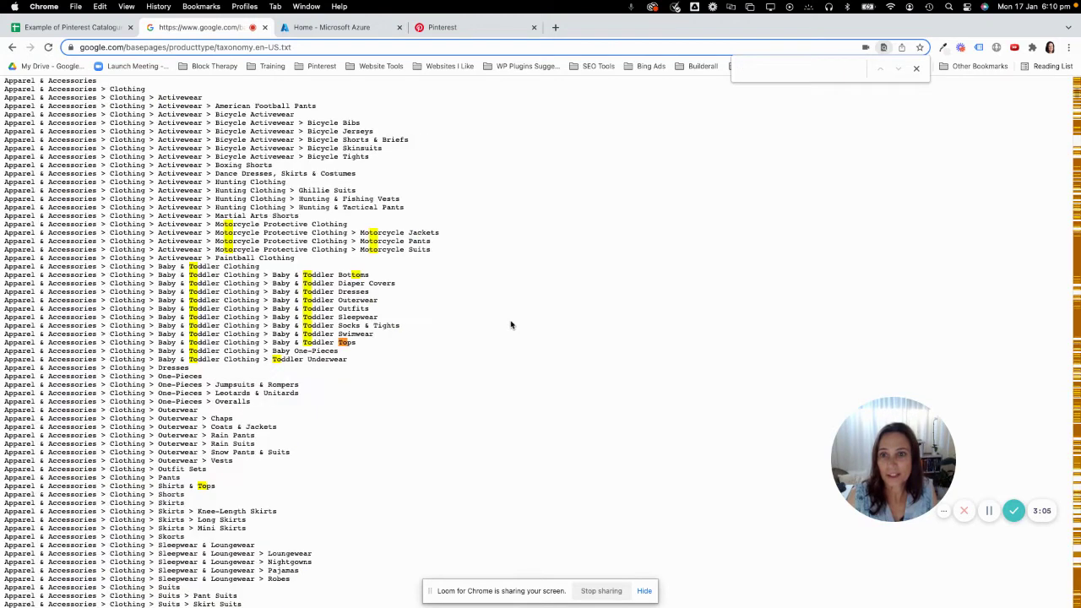
pyautogui.press('BackSpace')
pyautogui.press('BackSpace')
pyautogui.press('BackSpace')
pyautogui.press('BackSpace')
pyautogui.write('t')
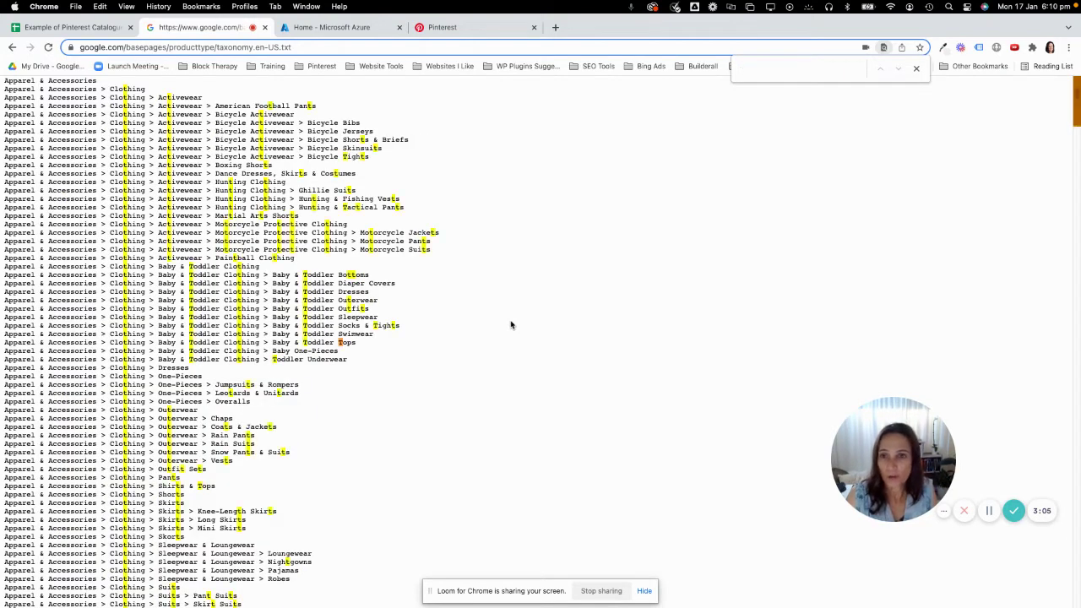
pyautogui.write('clothe')
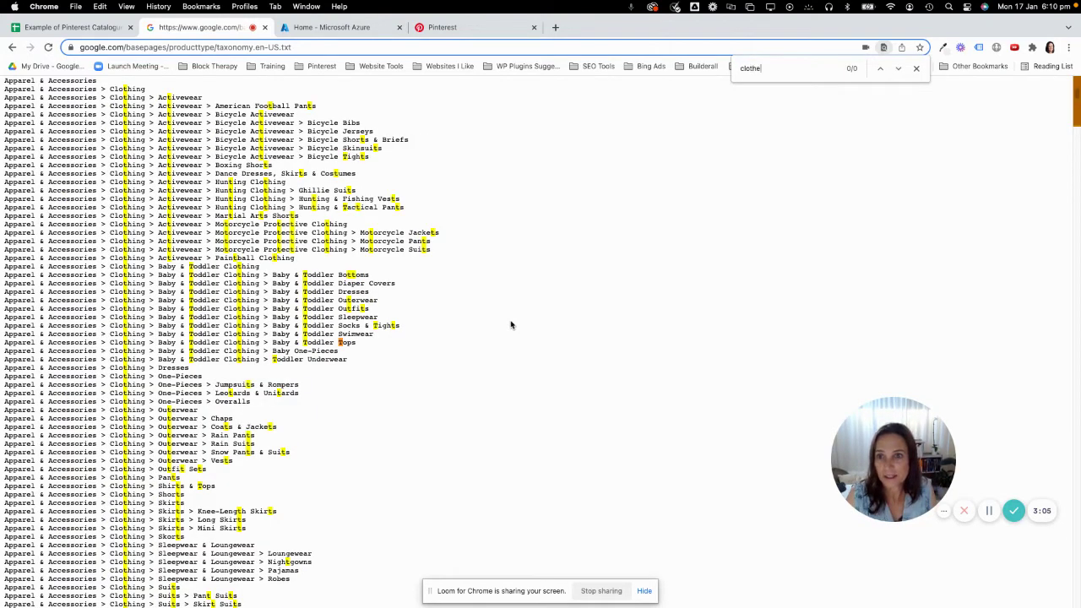
pyautogui.write('s')
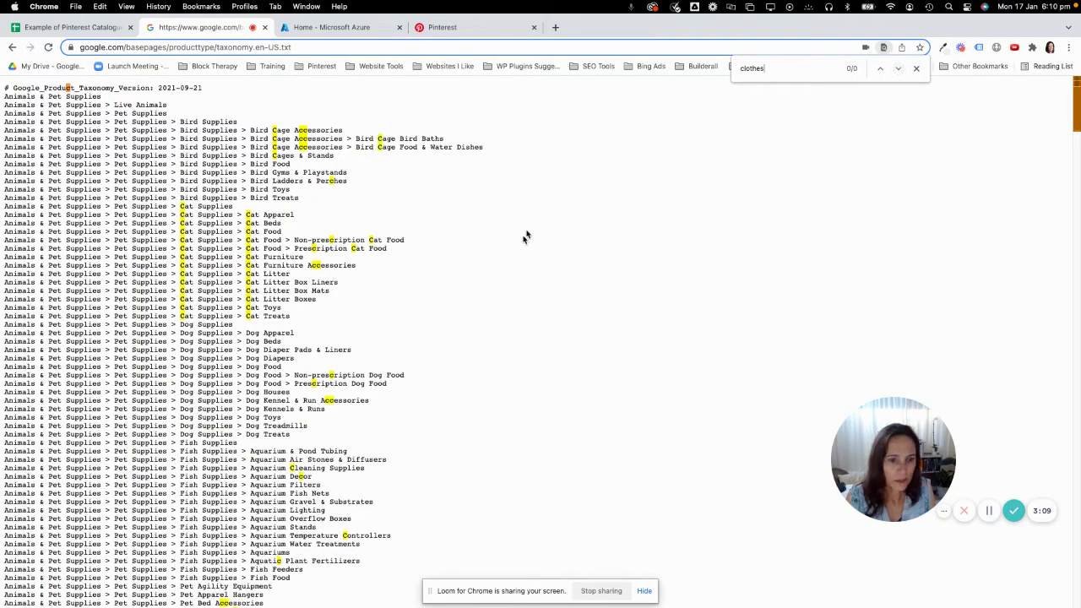
pyautogui.scroll(-10, 492, 256)
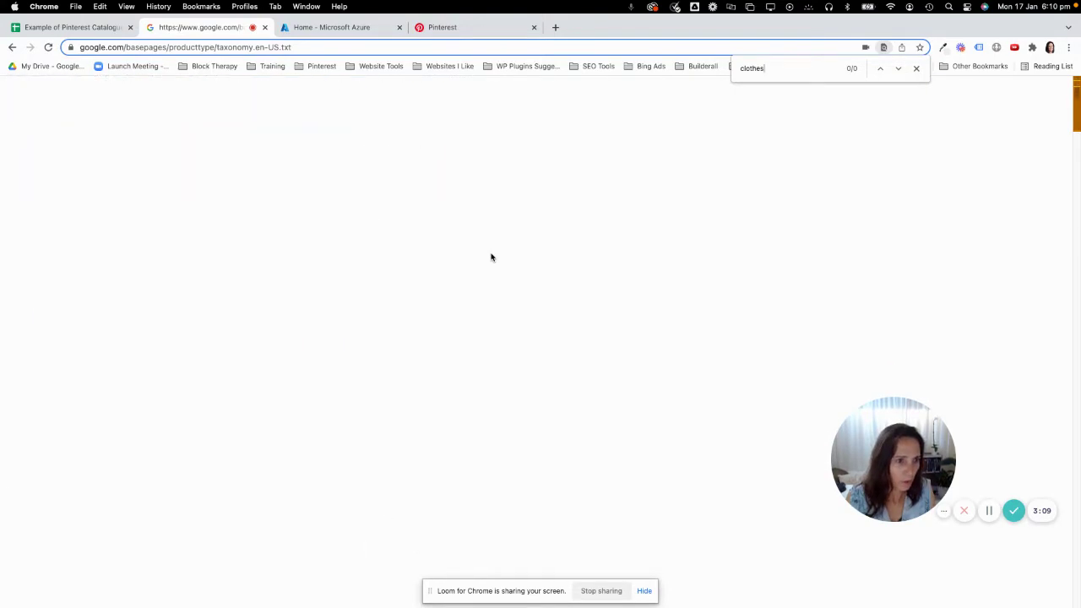
pyautogui.press('Return')
pyautogui.scroll(-5, 491, 256)
pyautogui.scroll(15, 490, 256)
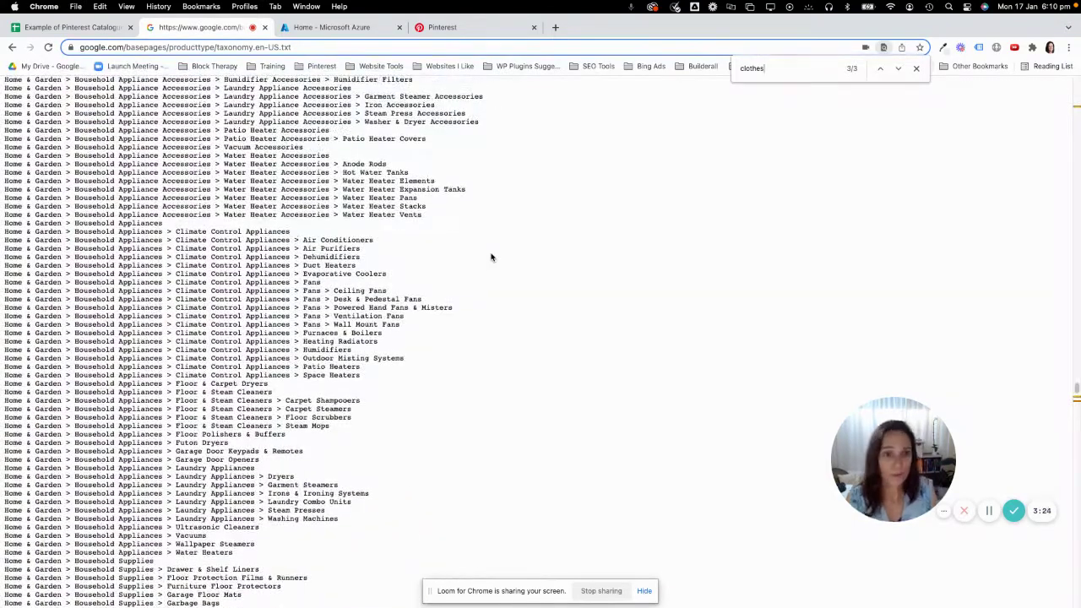
# Step: Jump to the Kimono Underclothes match, then return to the Pinterest catalogue spreadsheet
pyautogui.click(899, 69)
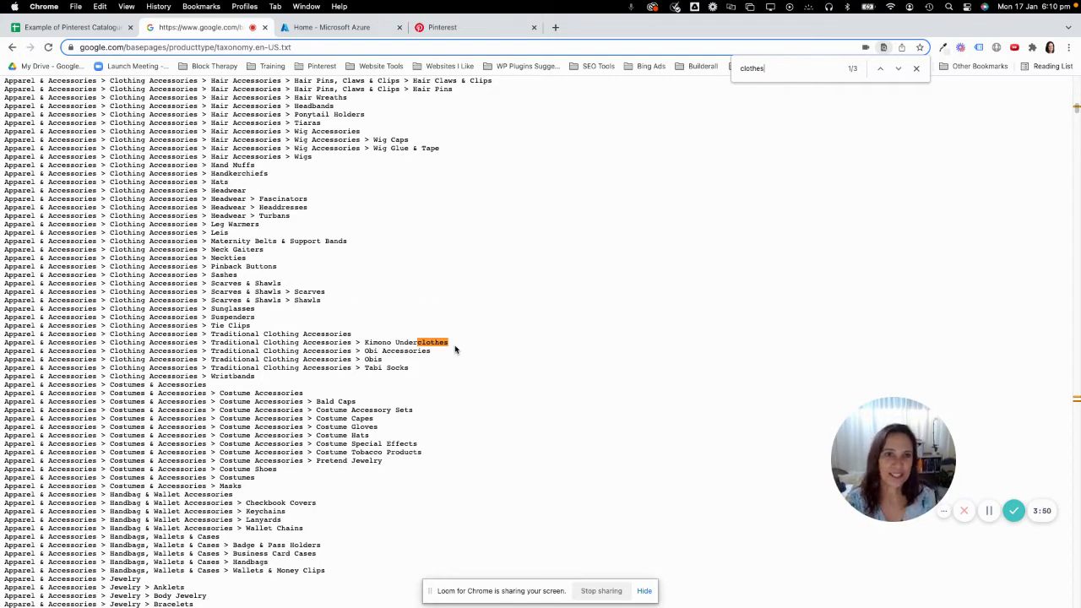
pyautogui.click(58, 26)
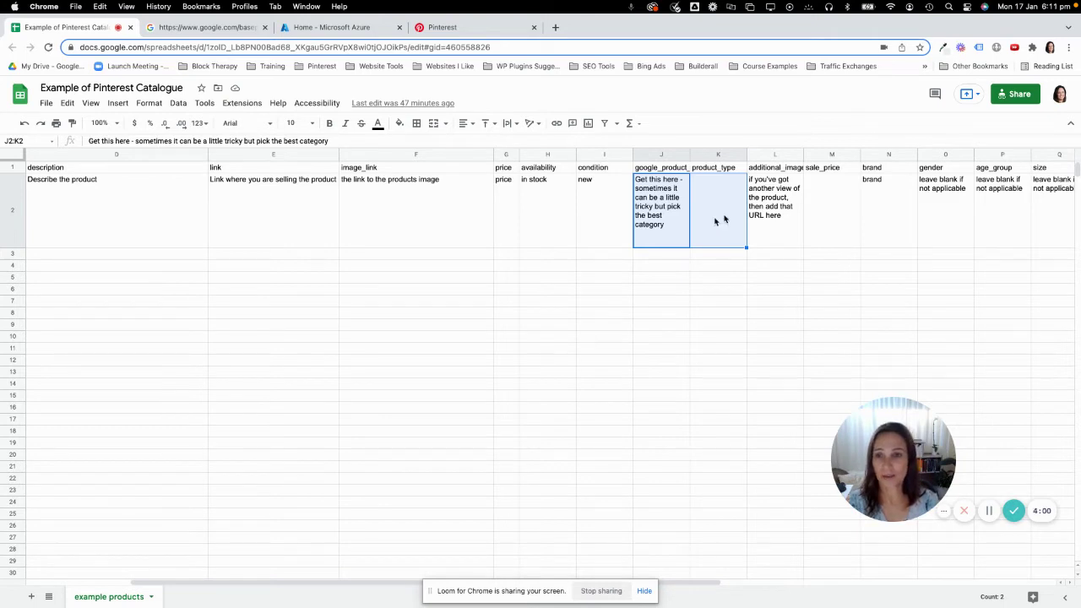
pyautogui.click(775, 227)
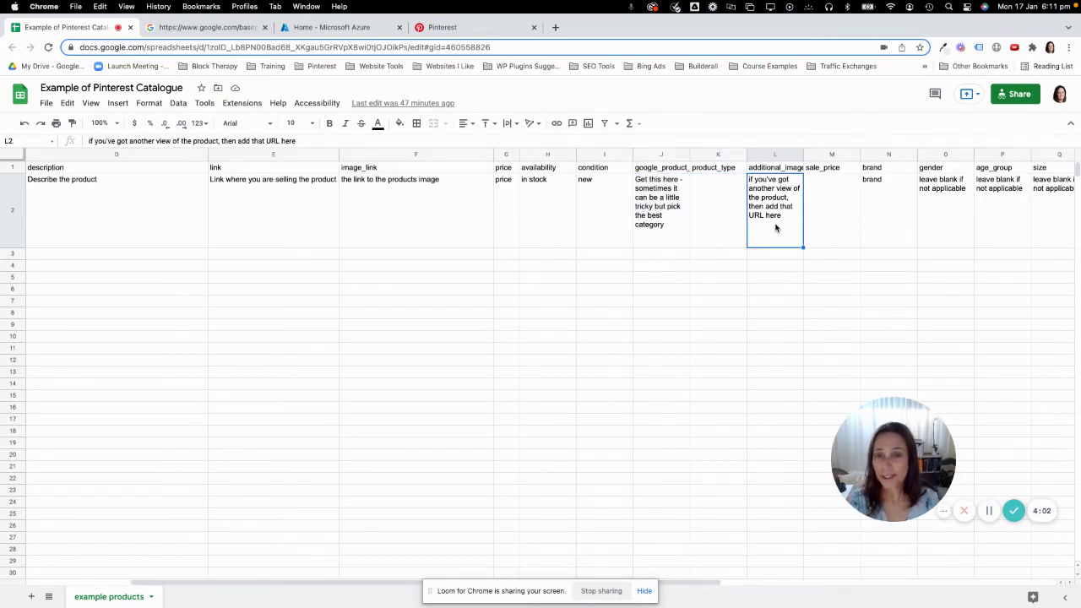
pyautogui.hscroll(3, 775, 227)
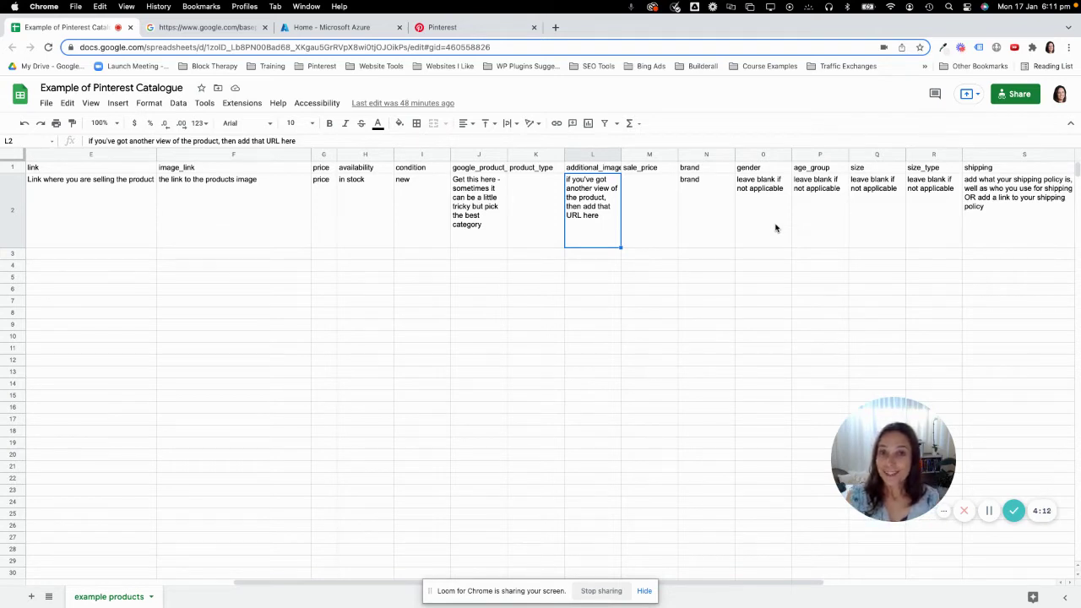
pyautogui.click(648, 203)
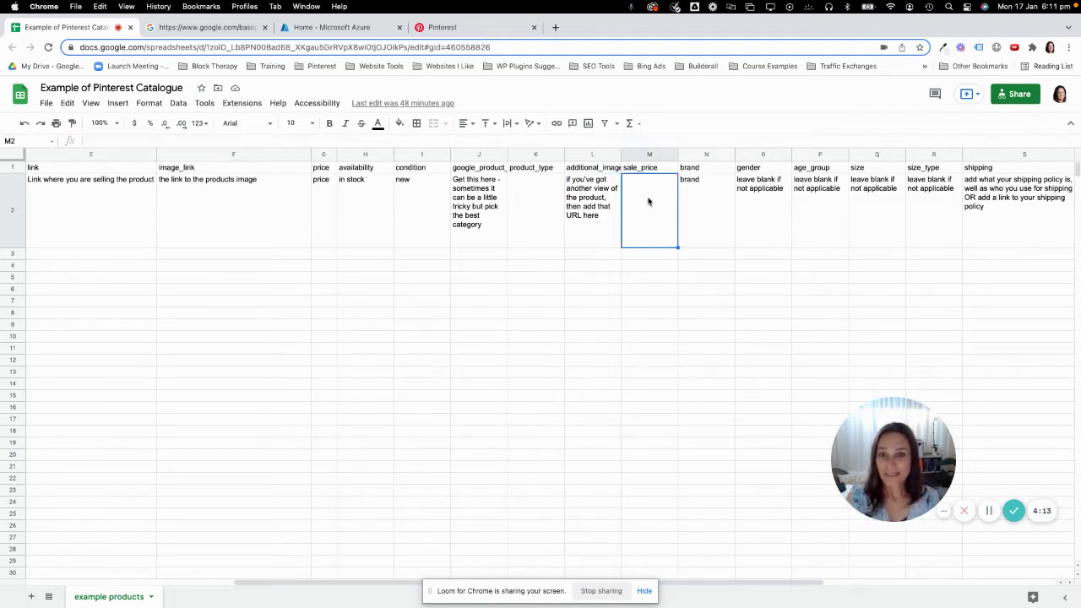
pyautogui.click(702, 217)
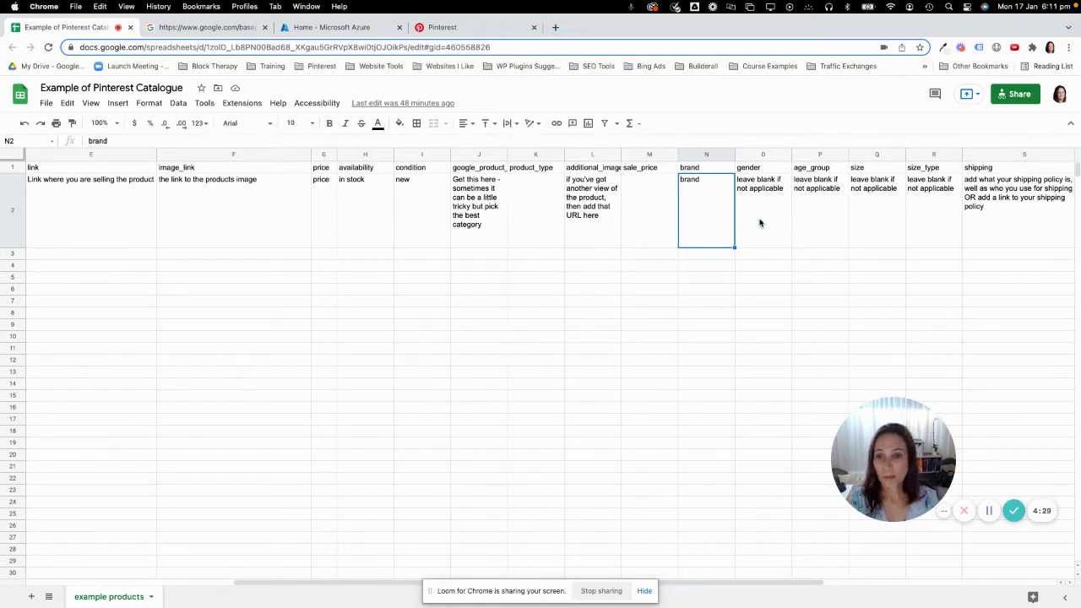
pyautogui.click(759, 223)
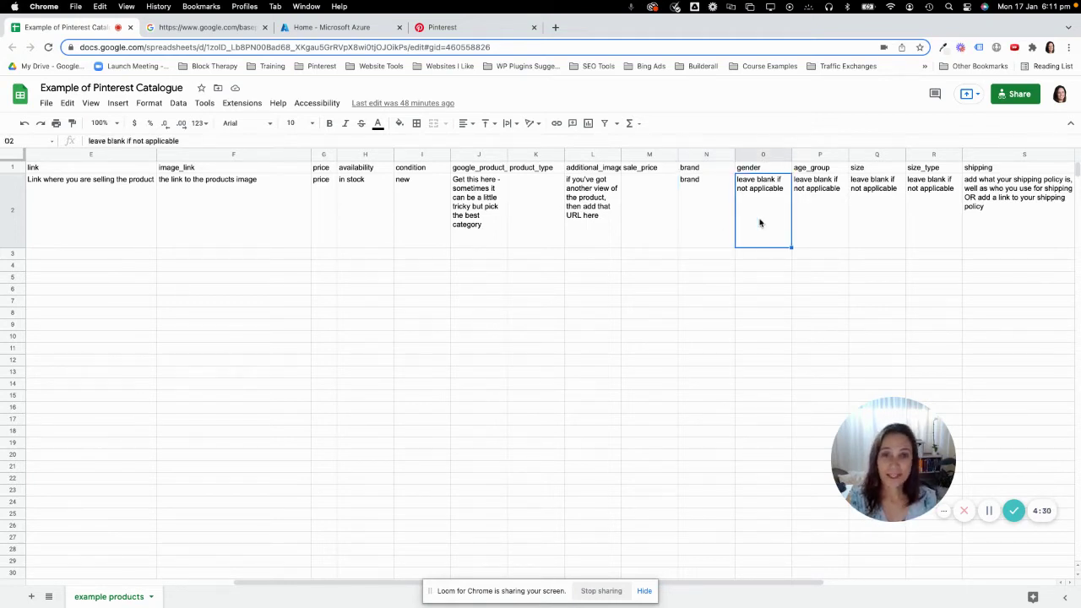
pyautogui.click(831, 227)
pyautogui.click(878, 222)
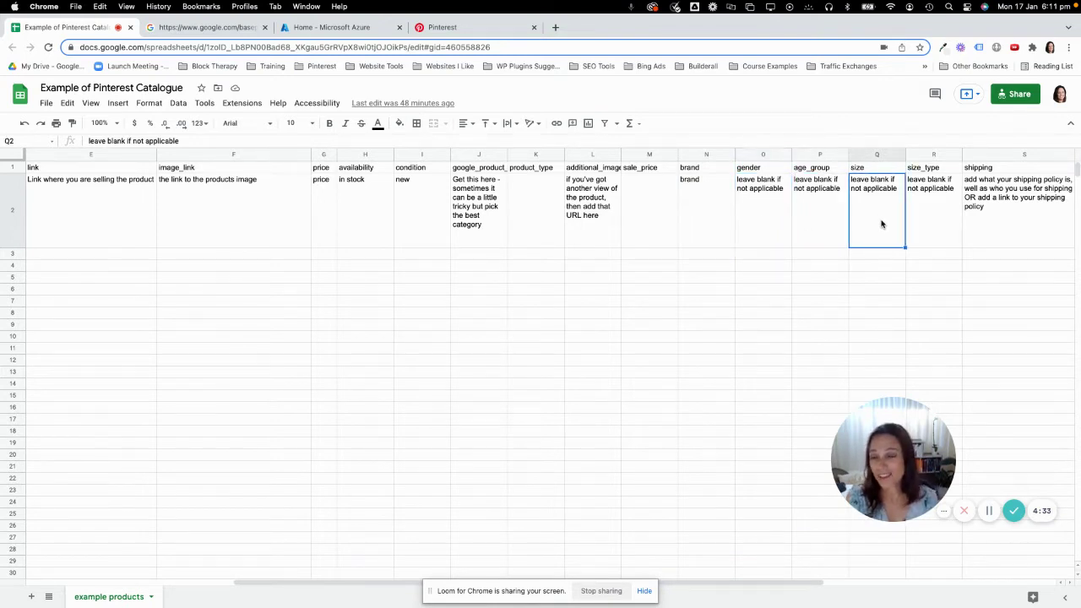
pyautogui.click(925, 230)
pyautogui.hscroll(5, 925, 230)
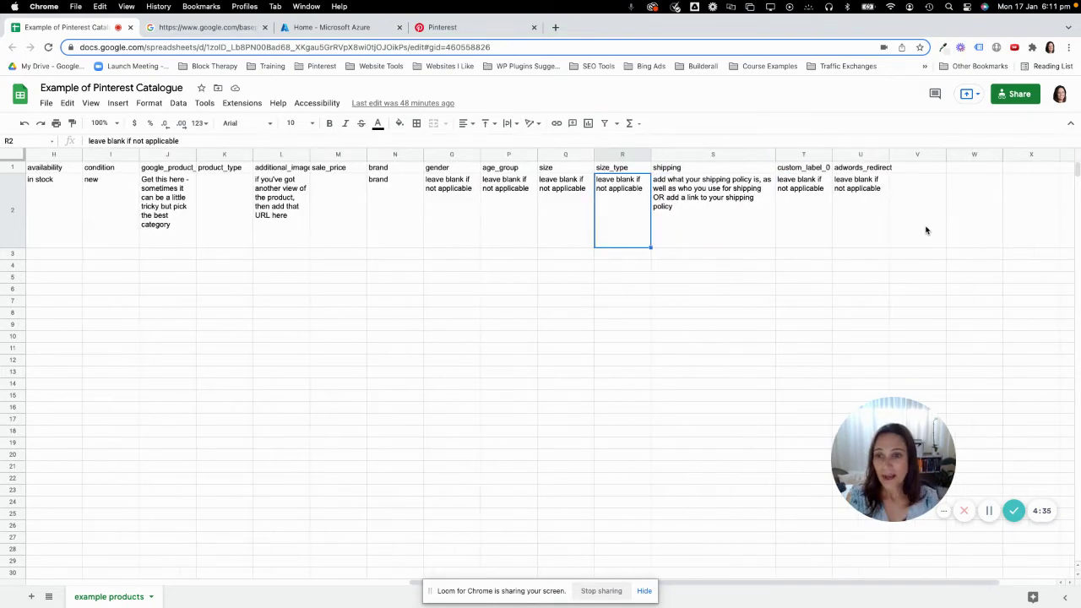
pyautogui.click(756, 224)
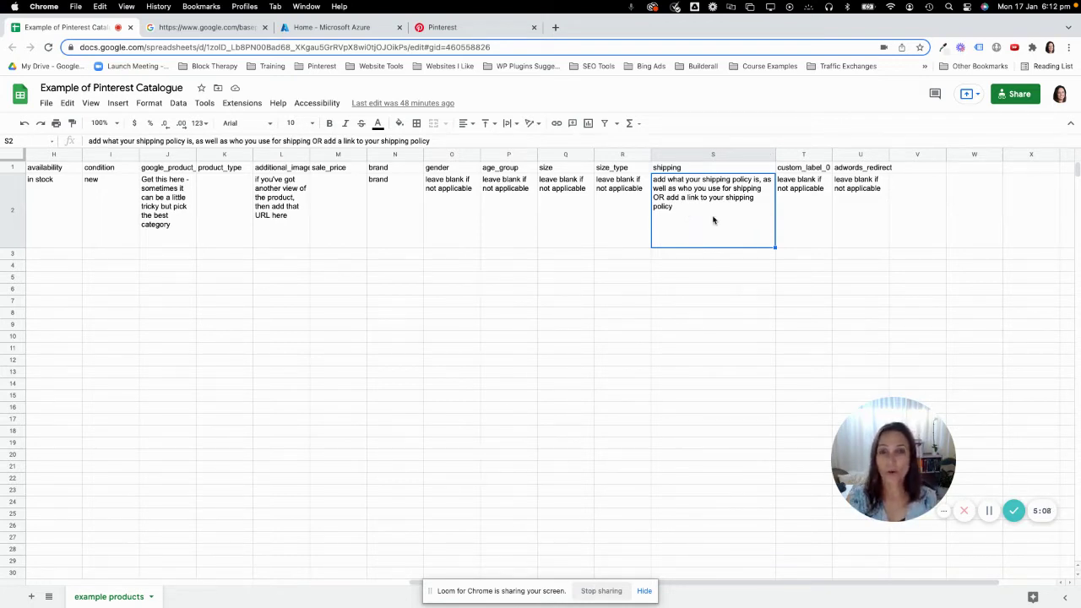
pyautogui.click(791, 231)
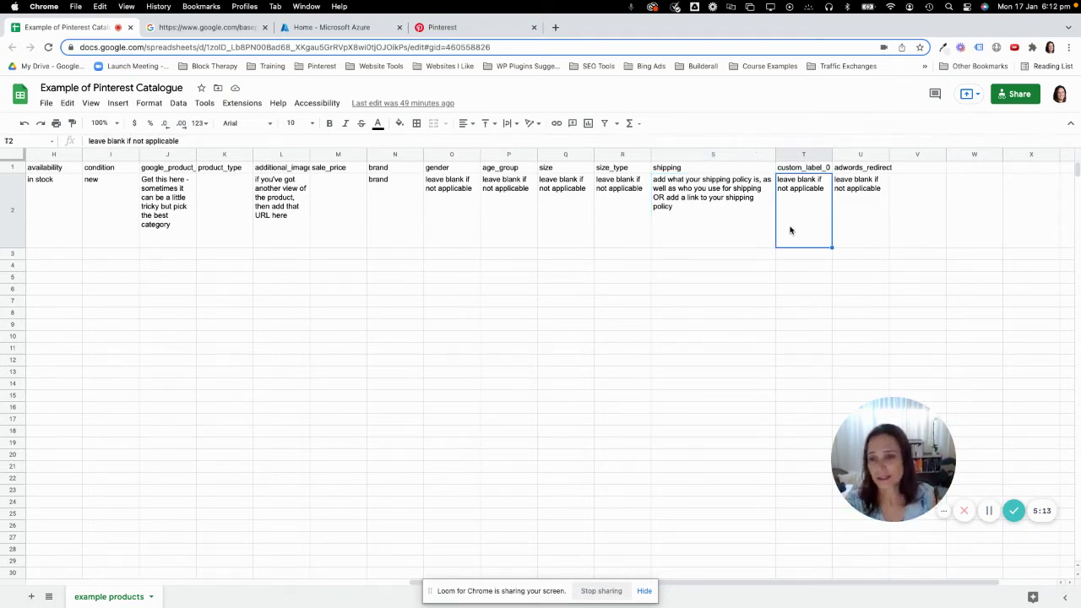
pyautogui.click(851, 233)
pyautogui.hscroll(-10, 617, 231)
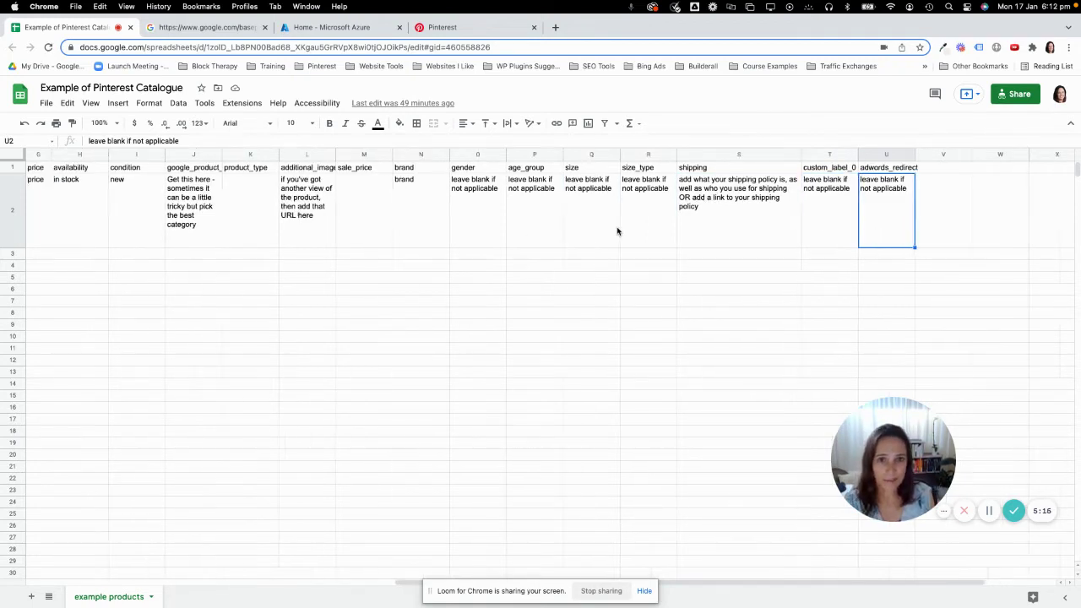
pyautogui.hscroll(-3, 617, 232)
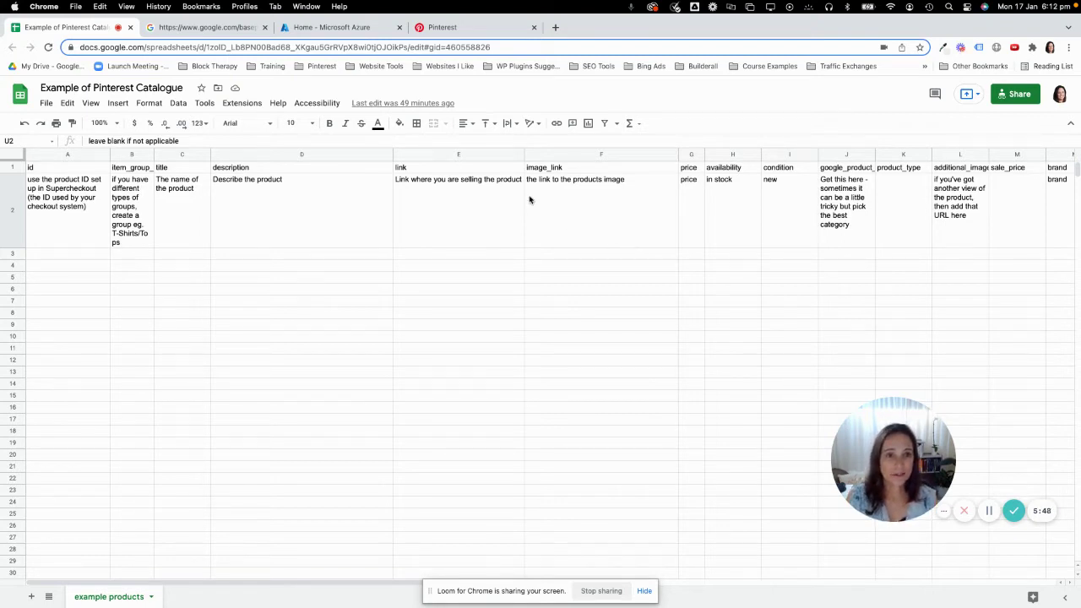
# Step: Switch to the Home - Microsoft Azure portal tab
pyautogui.click(314, 31)
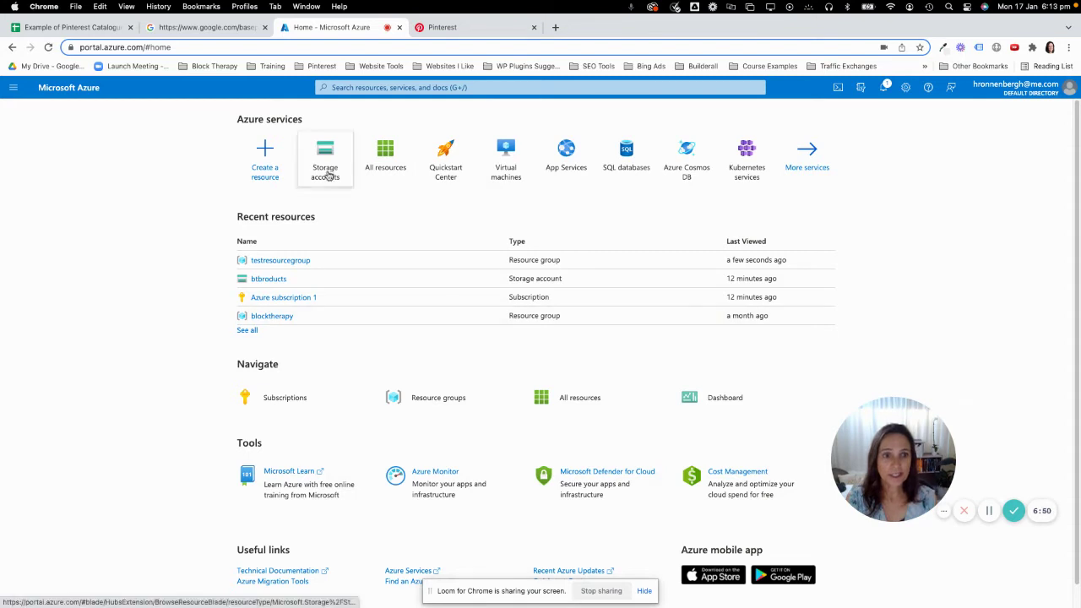
# Step: Open the Create a storage account form via Create a resource
pyautogui.click(273, 173)
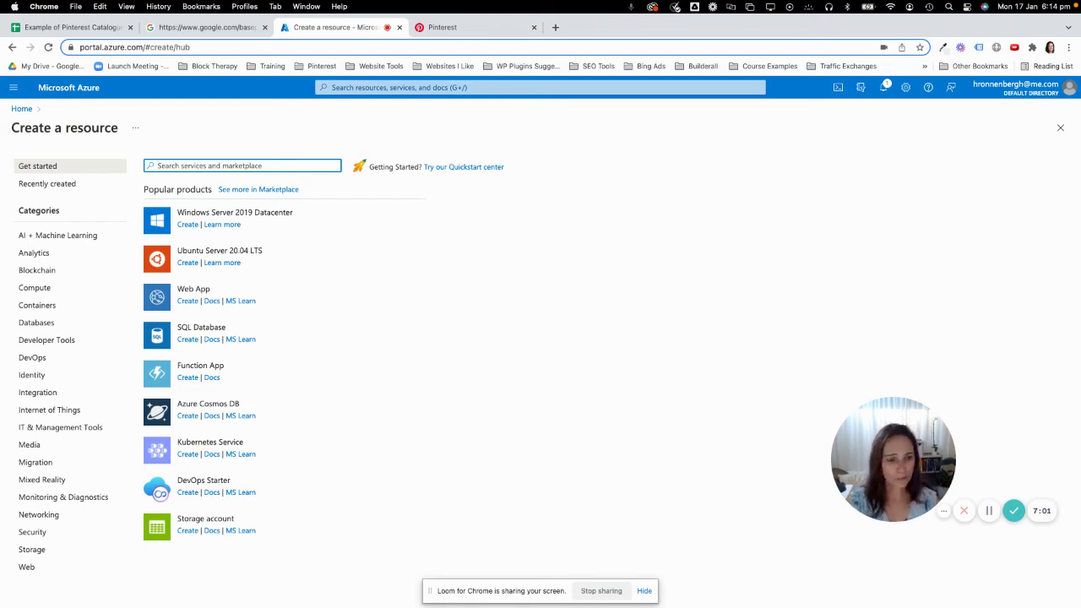
pyautogui.click(188, 531)
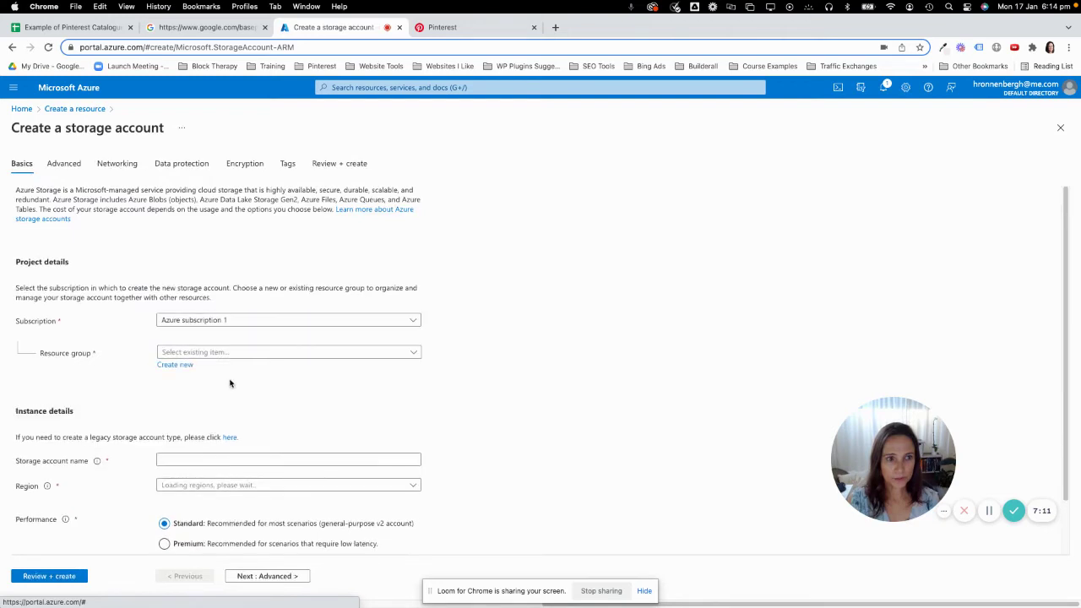
# Step: Create a new resource group named Testresource for the storage account
pyautogui.click(174, 365)
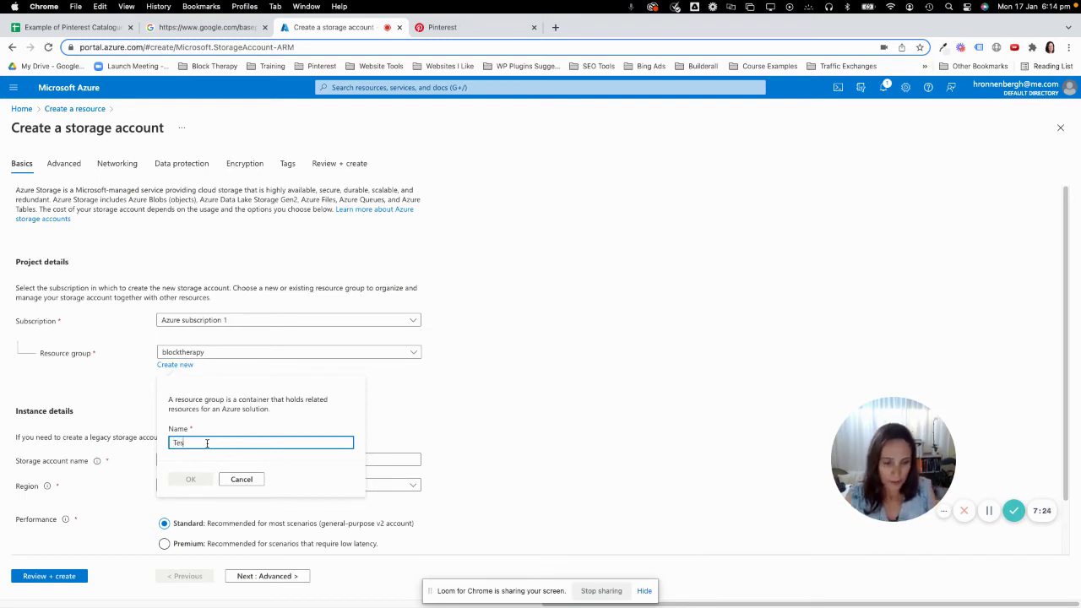
pyautogui.write('stresource')
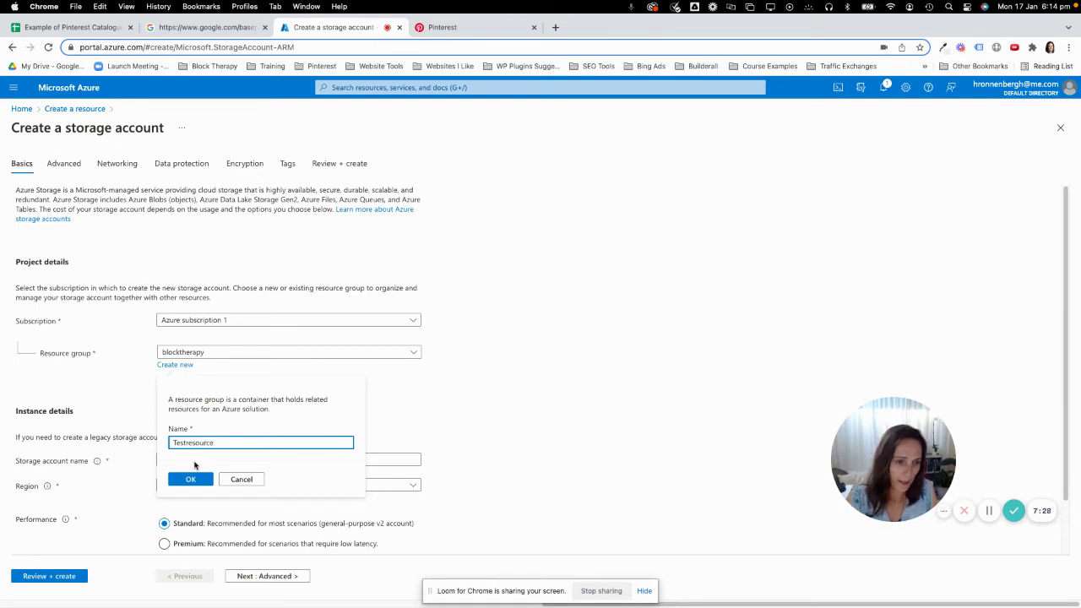
pyautogui.click(191, 479)
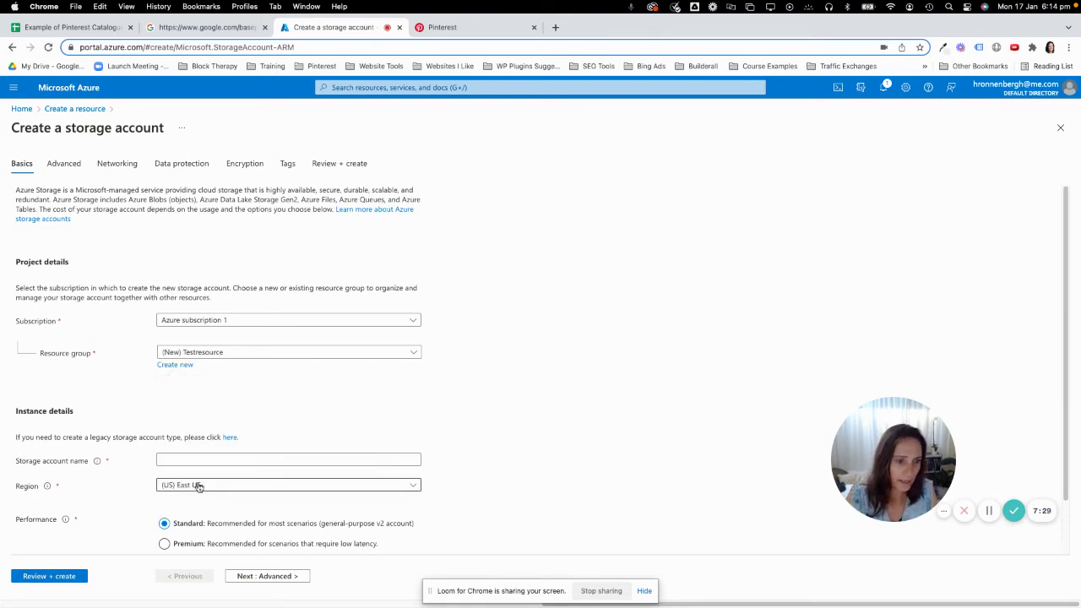
# Step: Choose region Australia Southeast and enter testproductstorage as the storage account name
pyautogui.scroll(-2, 198, 485)
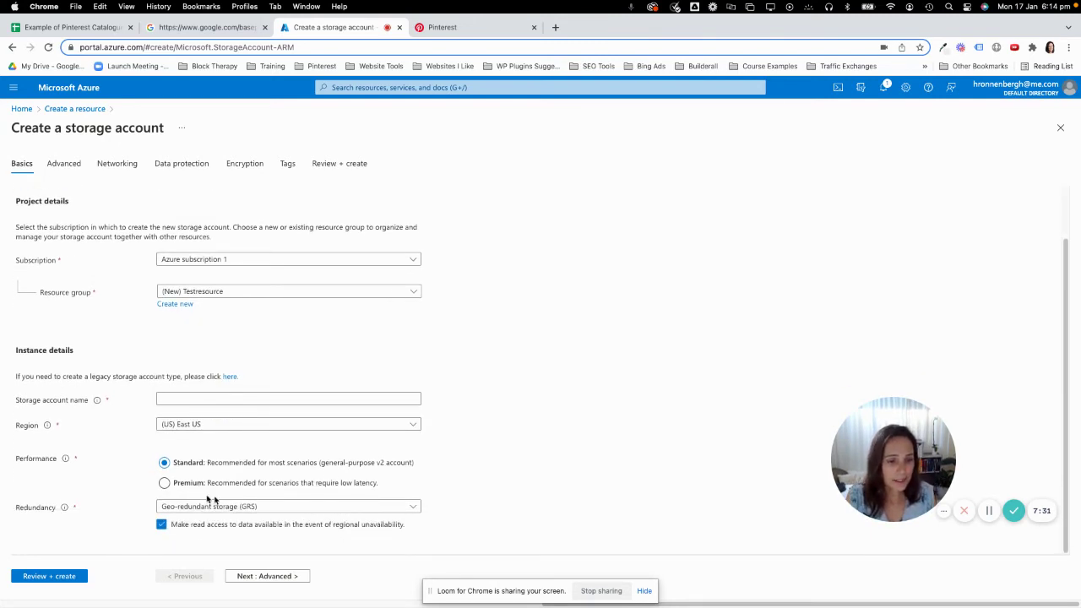
pyautogui.click(266, 428)
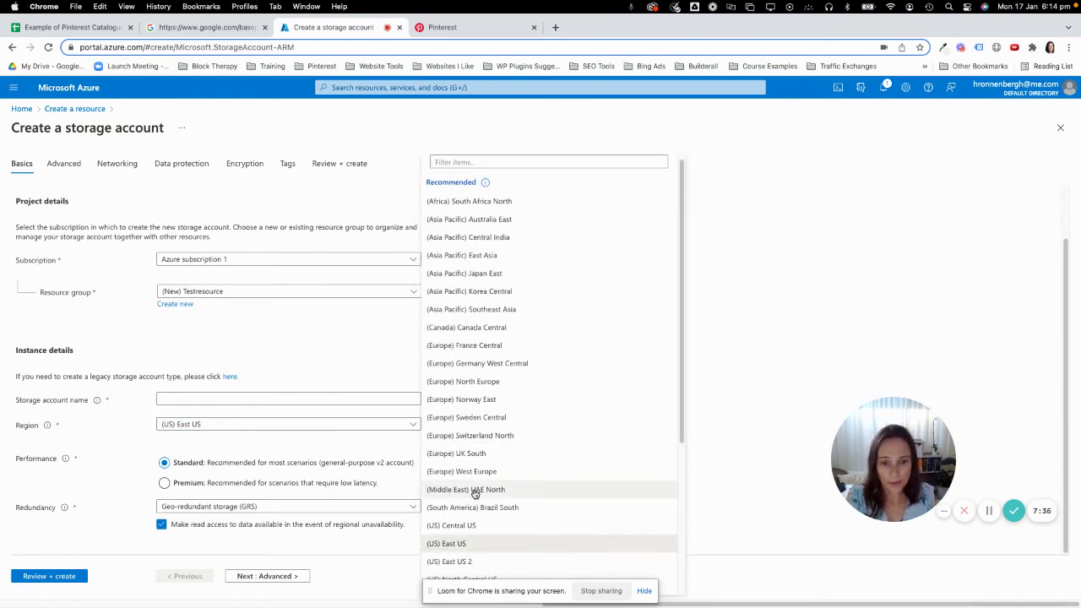
pyautogui.scroll(-3, 474, 495)
pyautogui.scroll(-2, 474, 495)
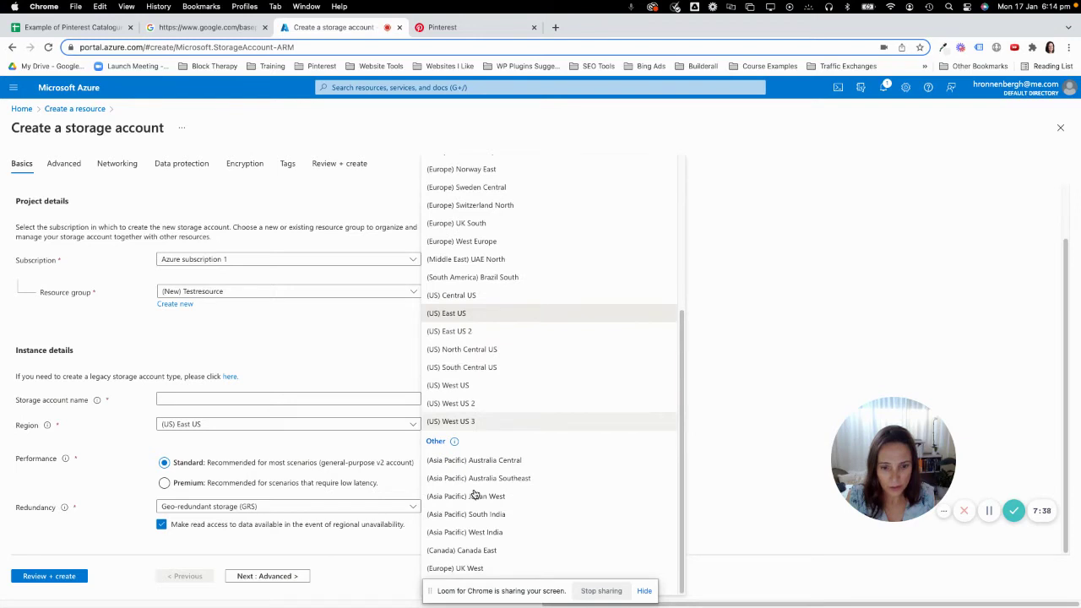
pyautogui.click(474, 480)
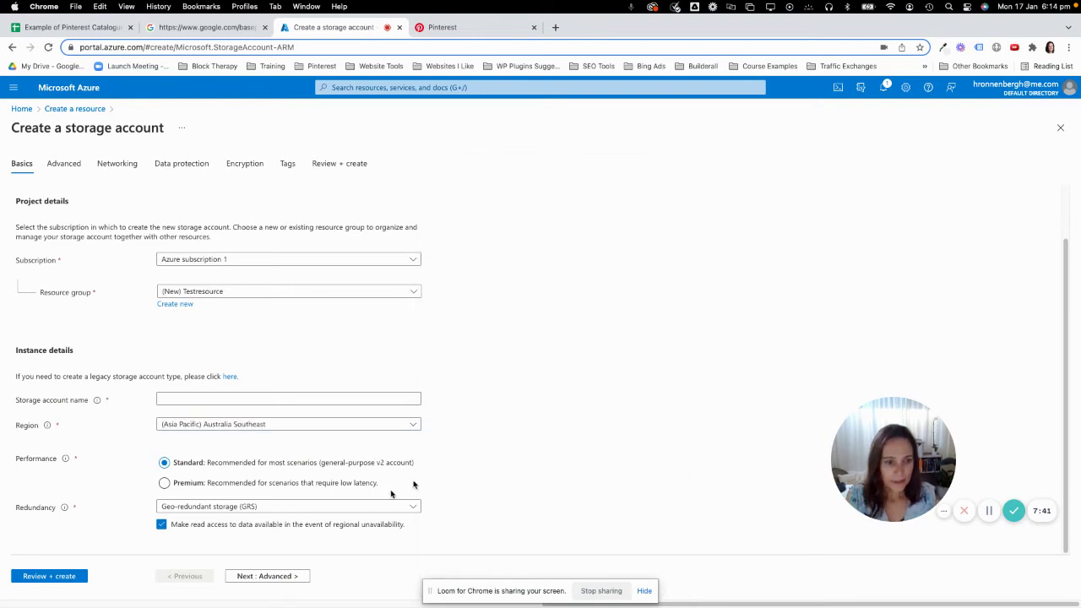
pyautogui.click(297, 396)
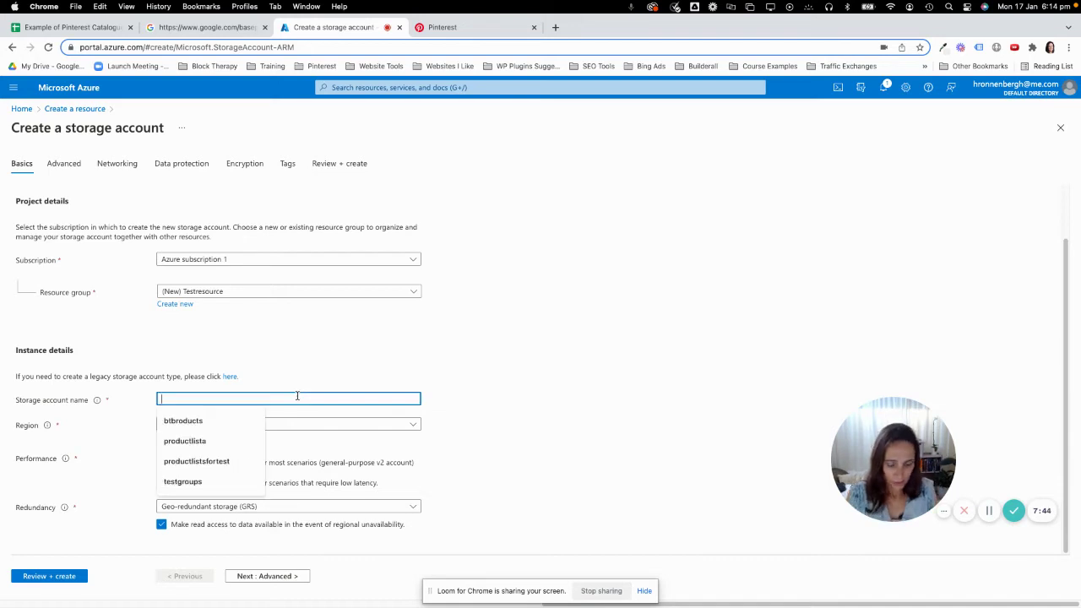
pyautogui.write('testpor')
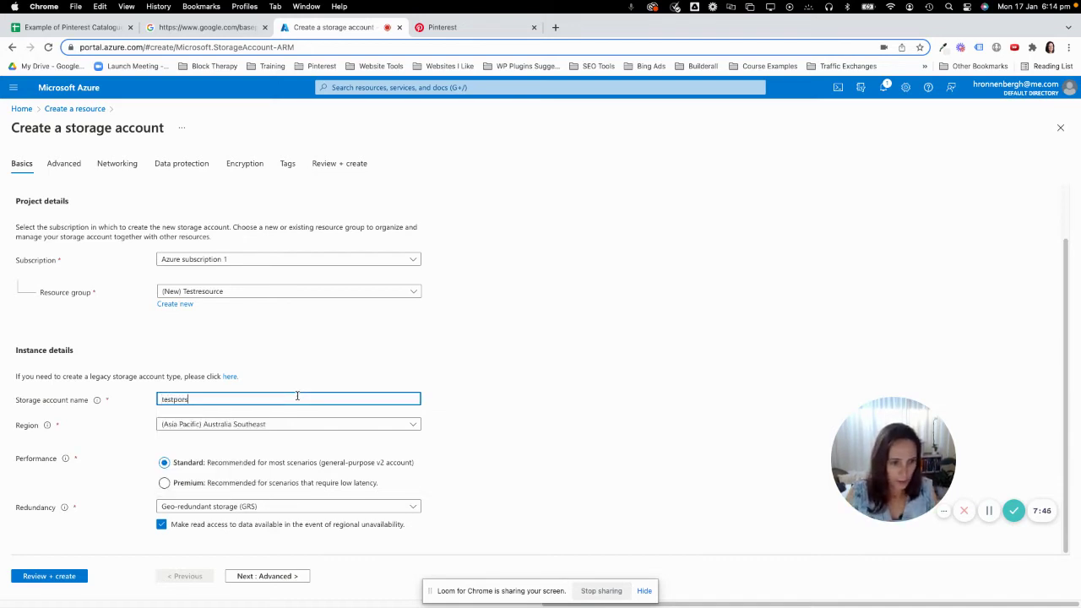
pyautogui.write('ud')
pyautogui.write('ducts')
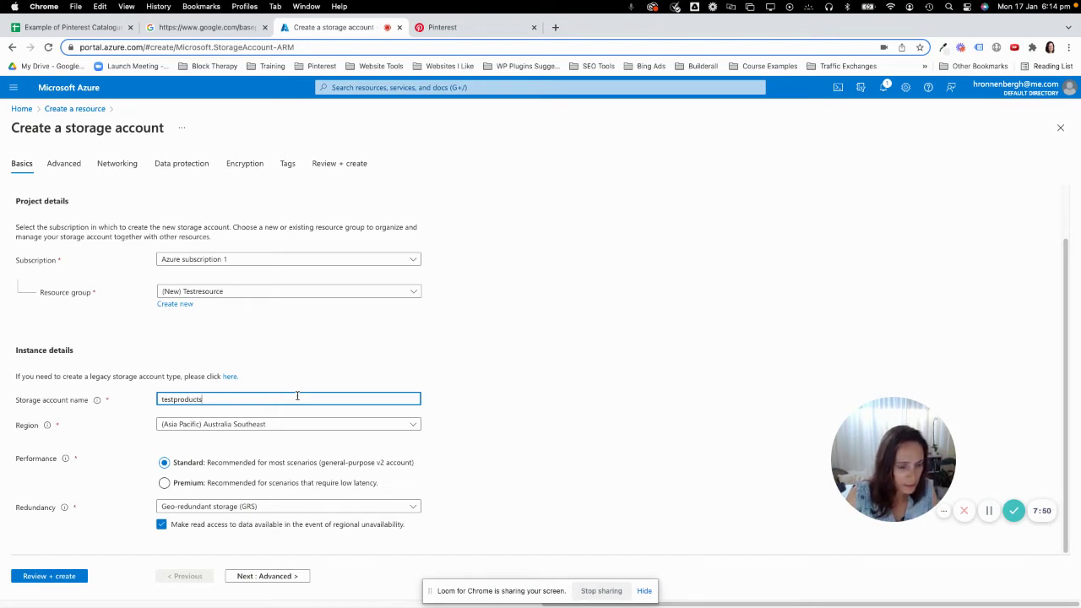
pyautogui.write('torage')
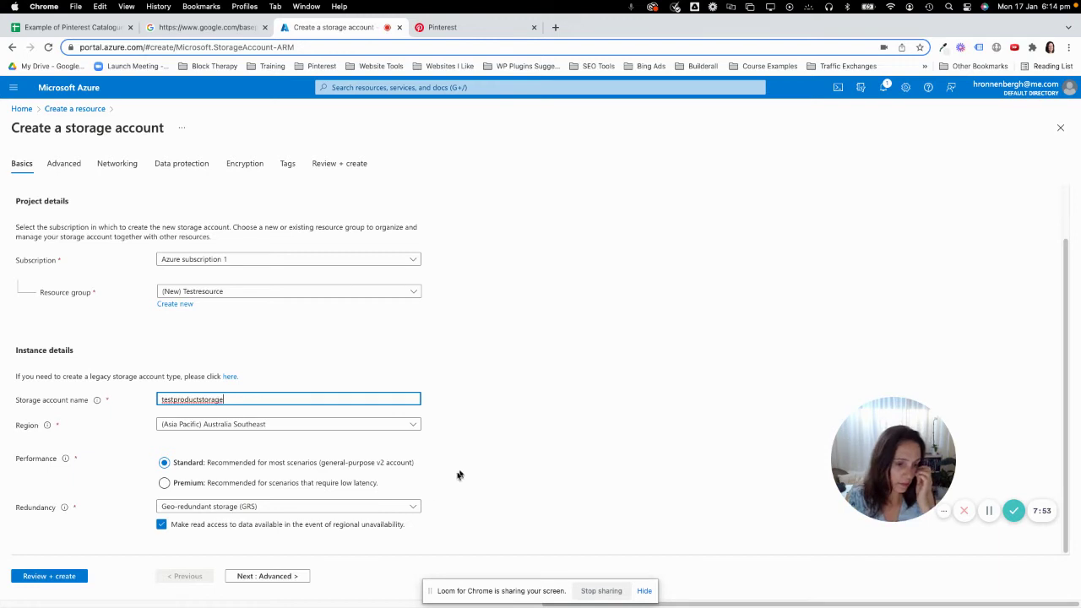
# Step: Step through Advanced, Networking, Data protection, Encryption and Tags, then run Review + create validation
pyautogui.click(273, 576)
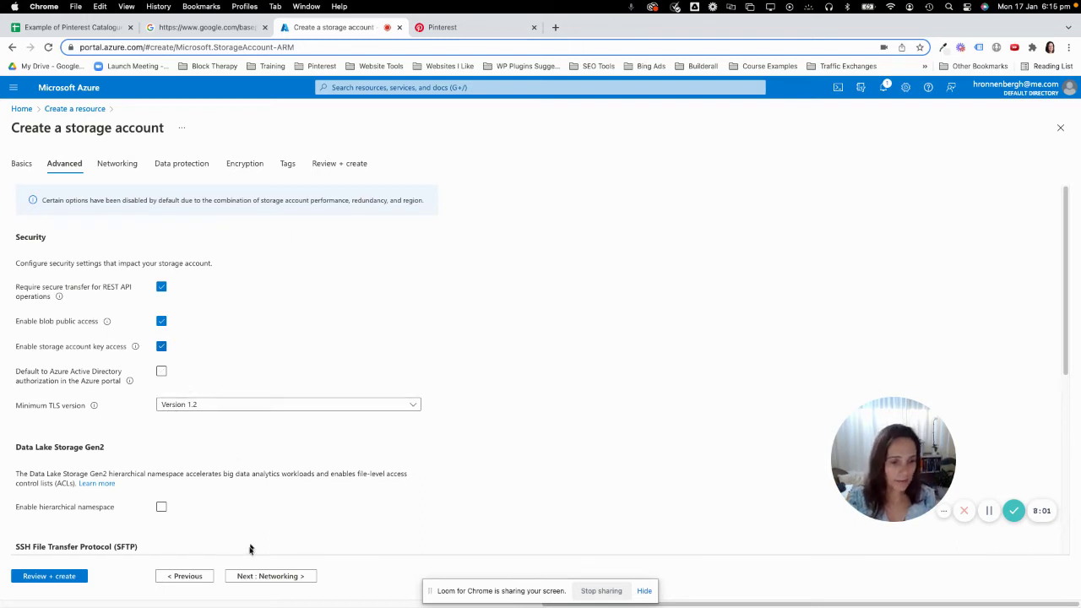
pyautogui.click(251, 575)
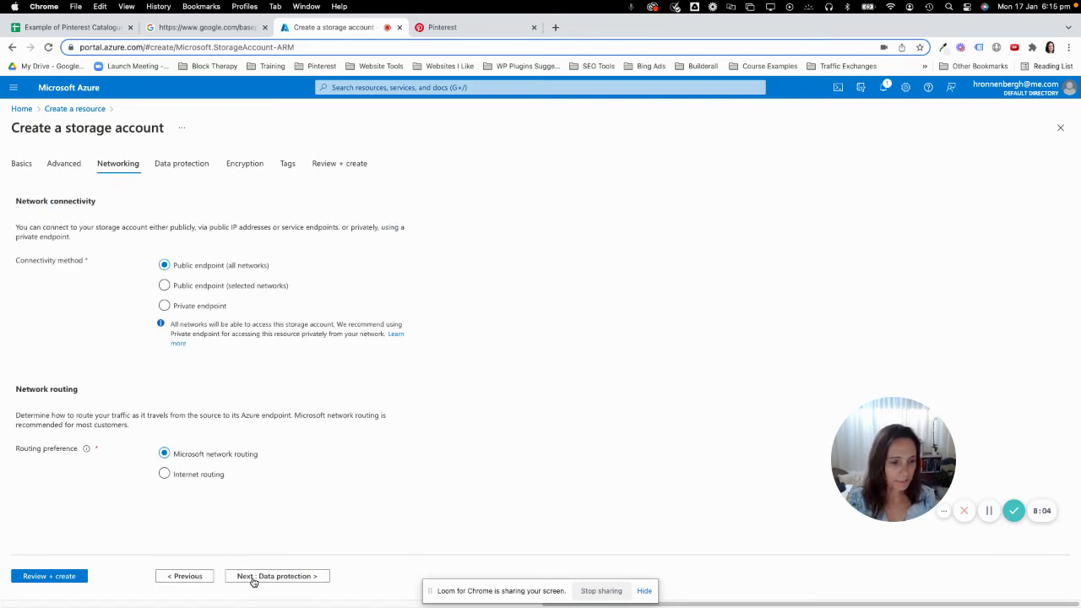
pyautogui.click(252, 578)
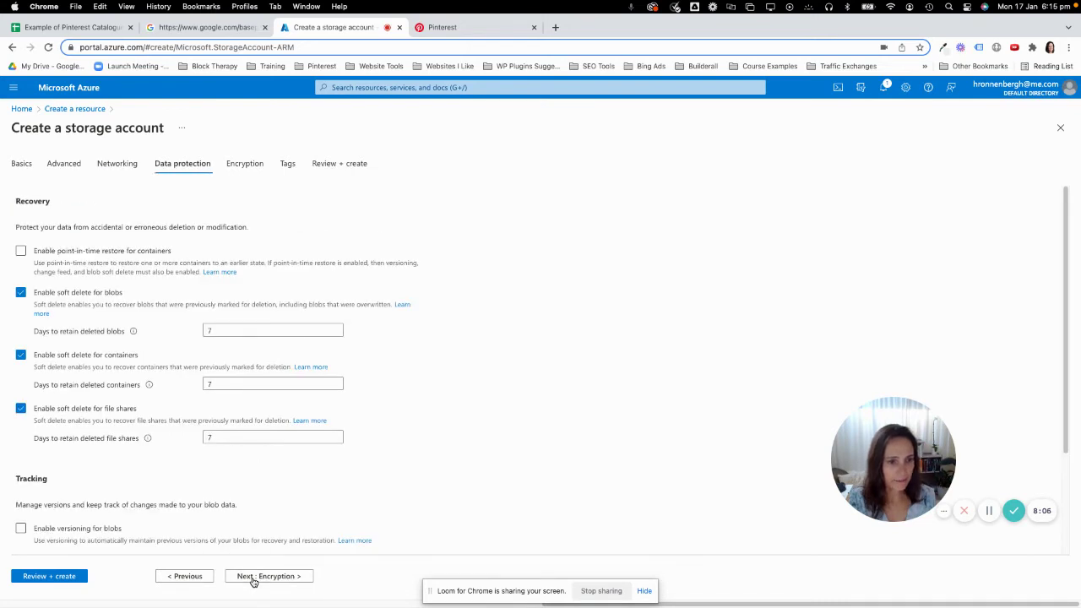
pyautogui.click(252, 578)
pyautogui.click(252, 578)
pyautogui.click(252, 578)
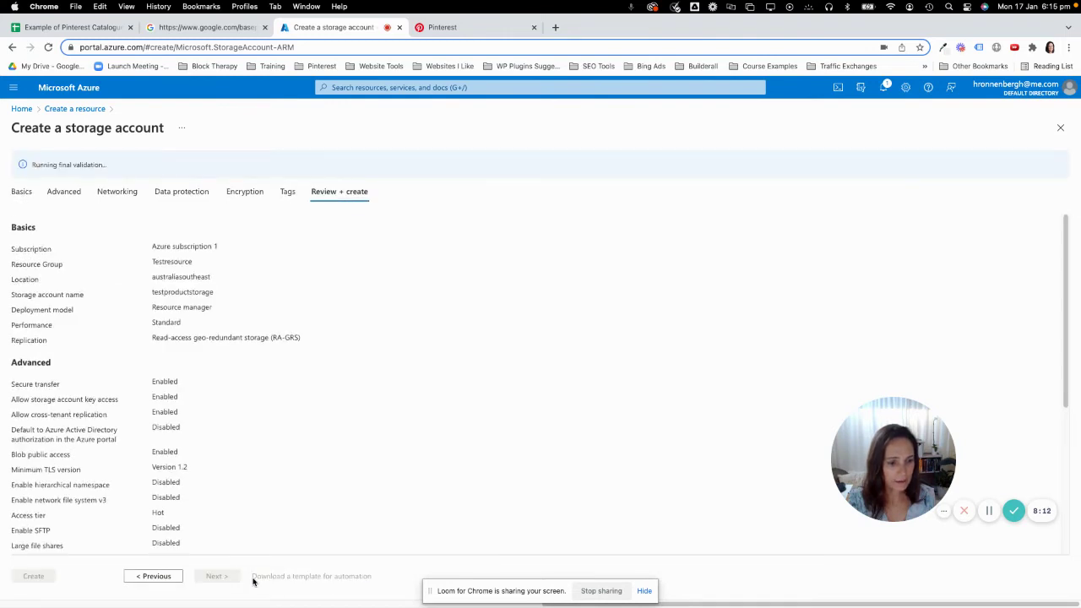
pyautogui.click(133, 578)
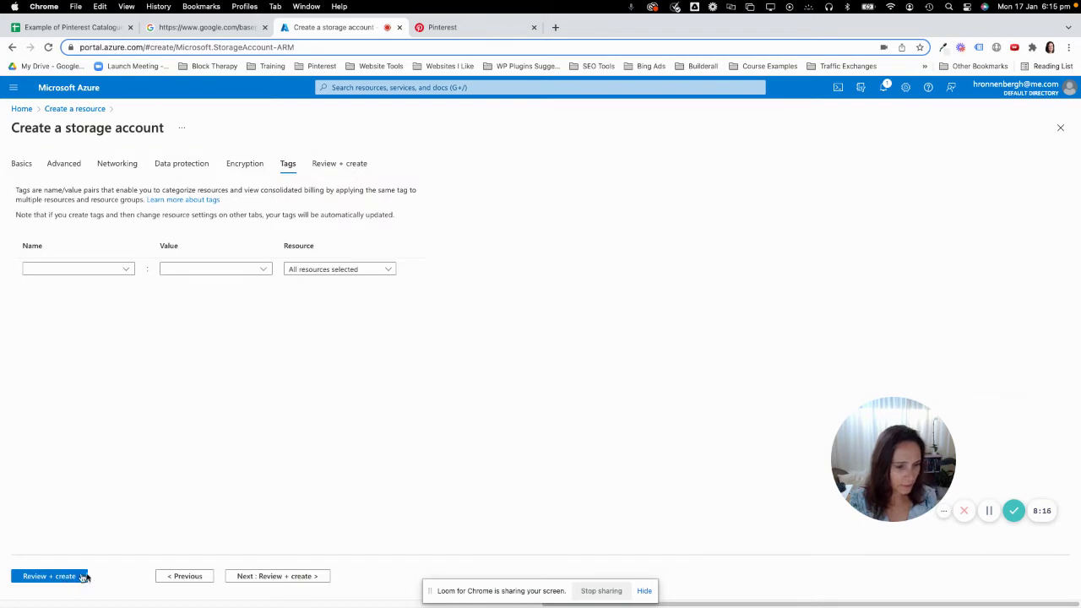
pyautogui.click(66, 577)
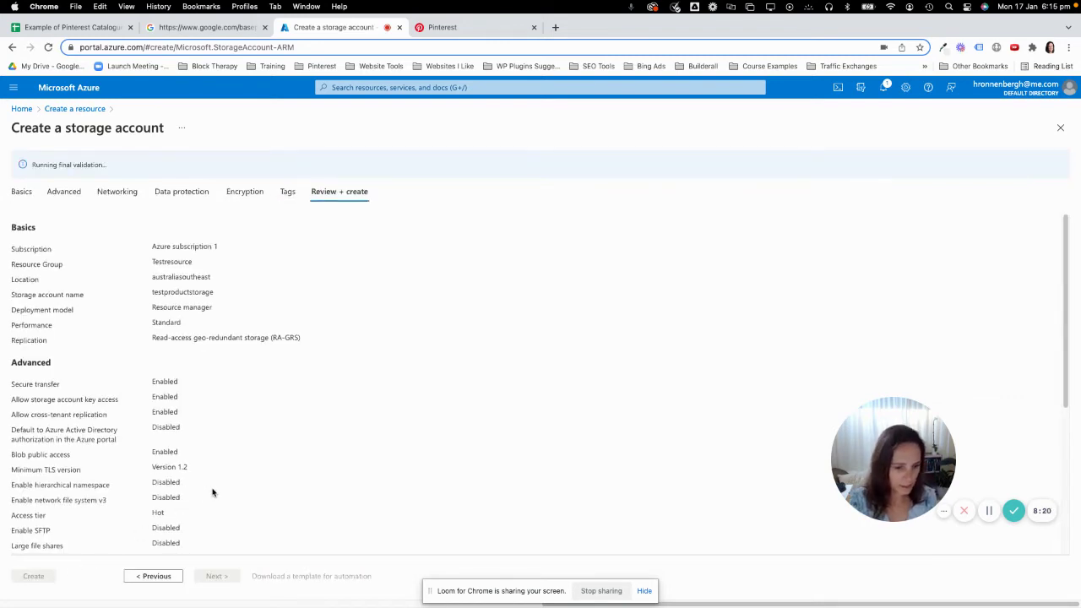
pyautogui.scroll(-5, 213, 495)
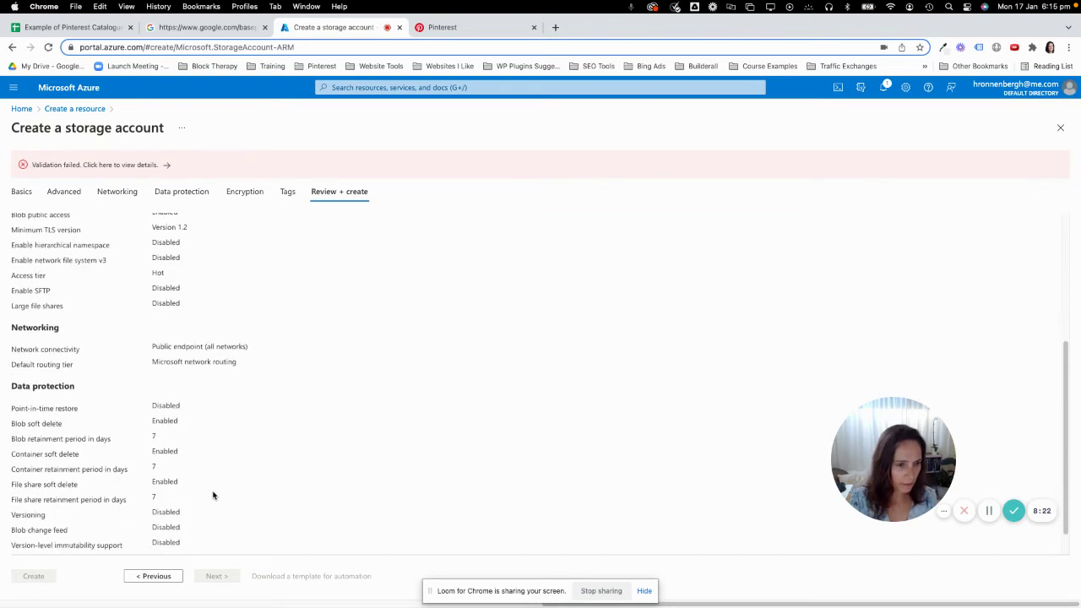
# Step: View the error that testproductstorage is already taken, then go back to Basics to edit the name
pyautogui.click(166, 168)
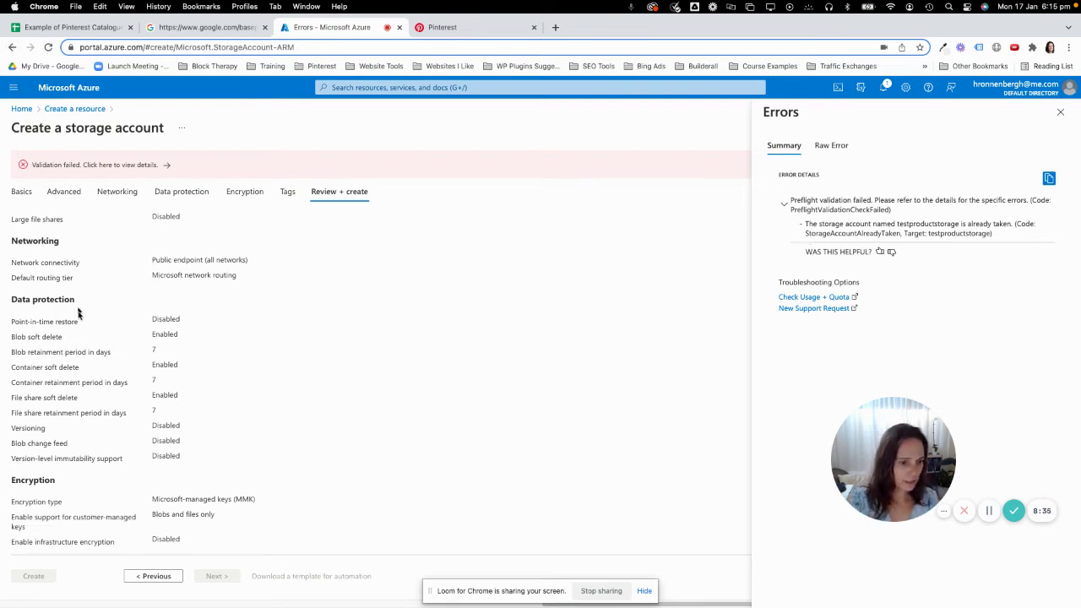
pyautogui.click(155, 581)
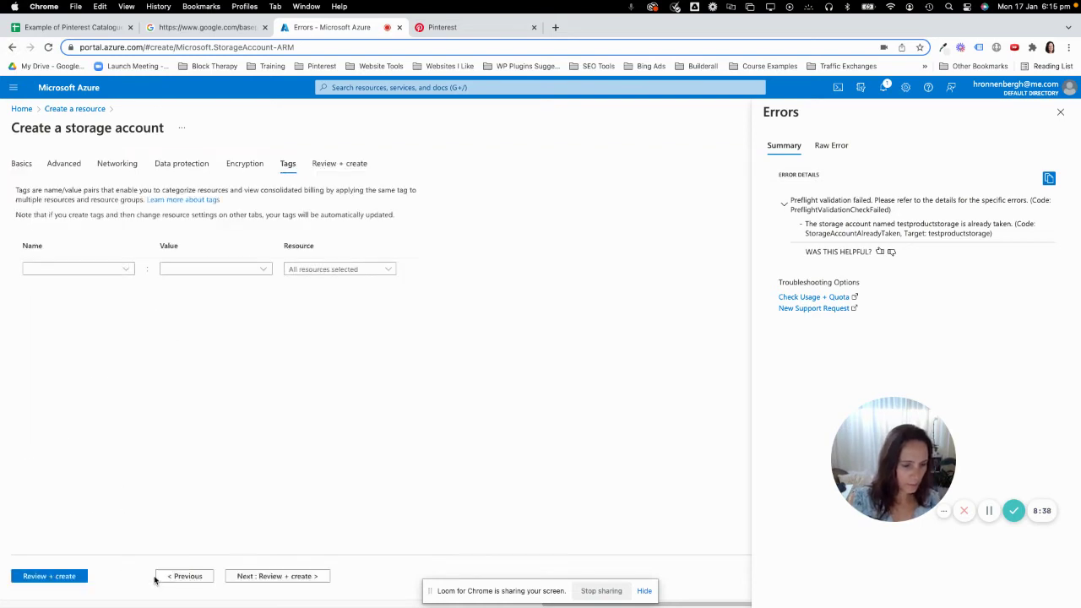
pyautogui.click(173, 577)
pyautogui.click(173, 577)
pyautogui.click(173, 578)
pyautogui.click(173, 577)
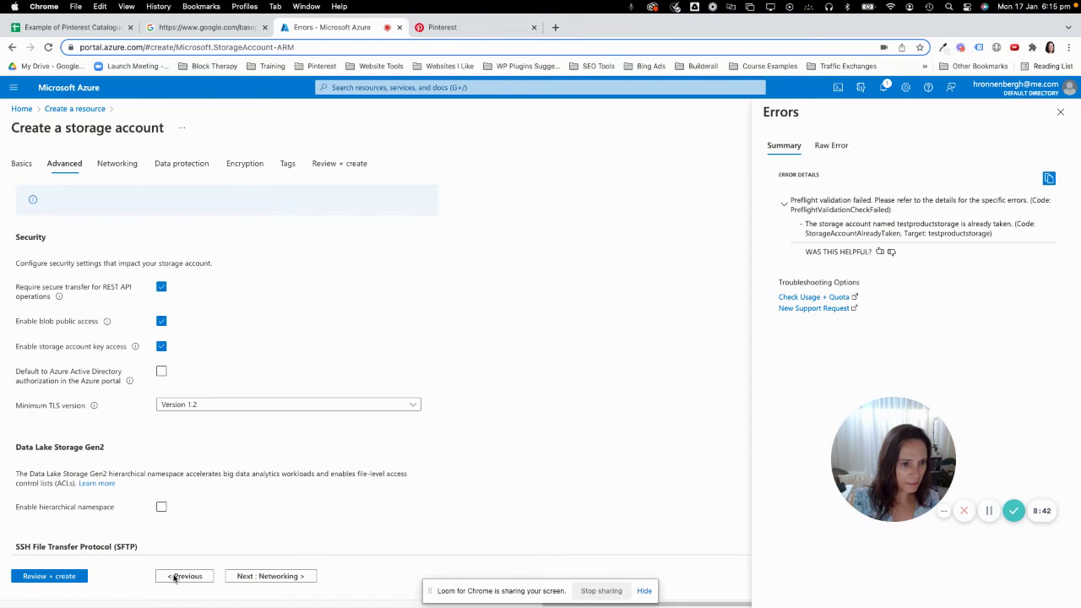
pyautogui.click(173, 577)
pyautogui.click(227, 398)
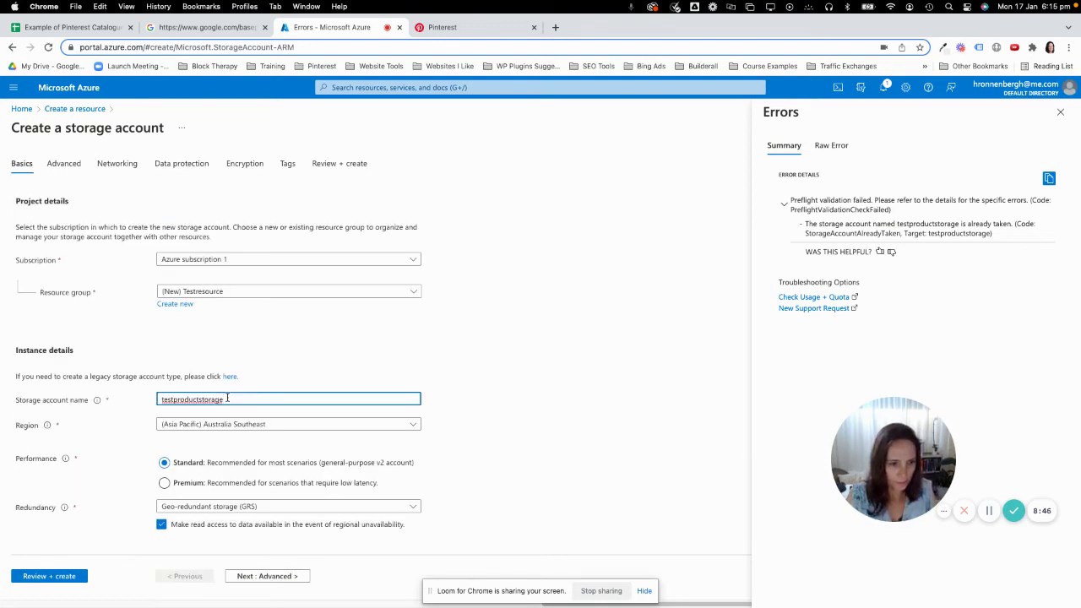
# Step: Name the storage account testproductaccount, accept default settings on every tab, and create it
pyautogui.write('account')
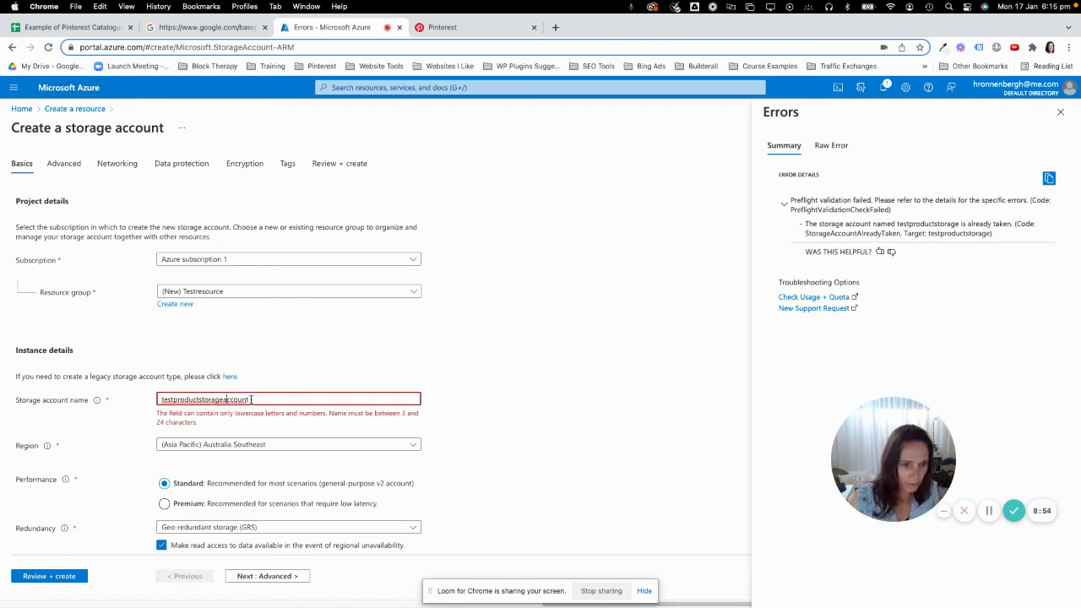
pyautogui.press('BackSpace')
pyautogui.press('BackSpace')
pyautogui.press('BackSpace')
pyautogui.press('BackSpace')
pyautogui.press('BackSpace')
pyautogui.press('BackSpace')
pyautogui.press('BackSpace')
pyautogui.press('BackSpace')
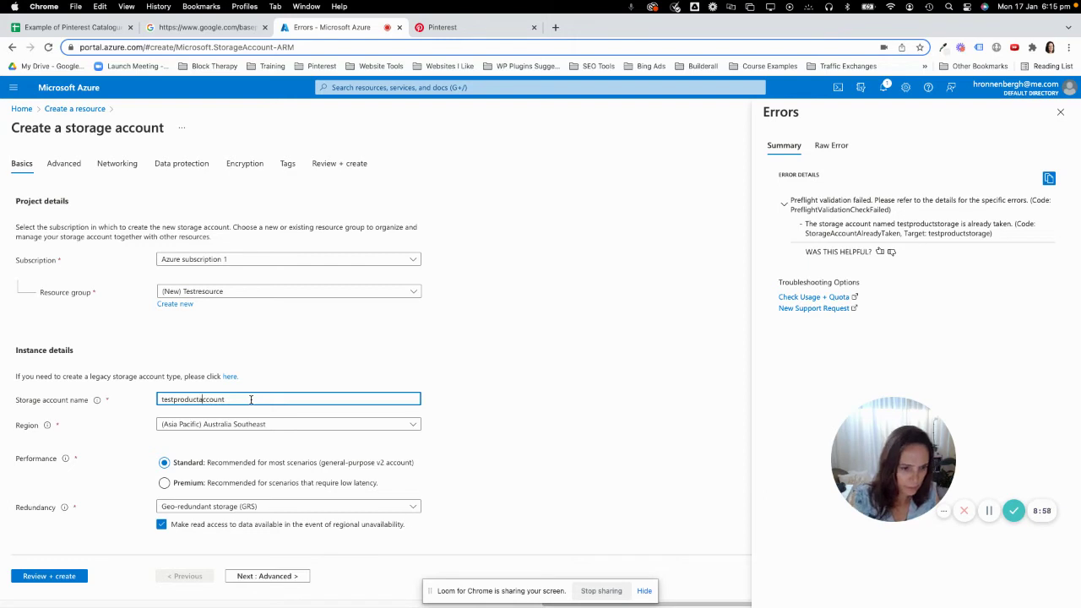
pyautogui.click(261, 577)
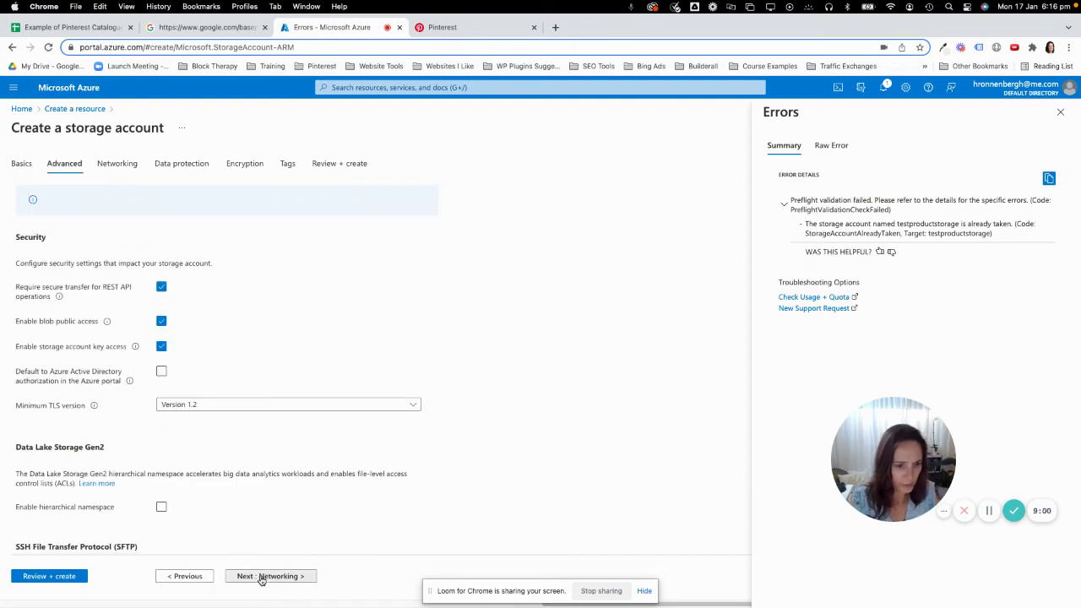
pyautogui.click(262, 578)
pyautogui.click(261, 577)
pyautogui.click(261, 578)
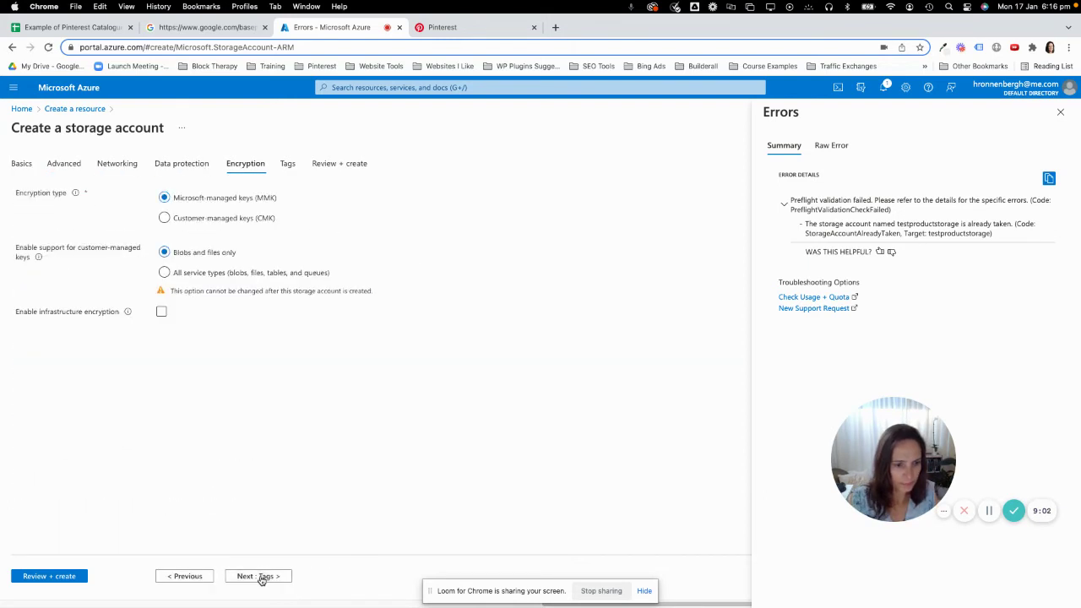
pyautogui.click(261, 578)
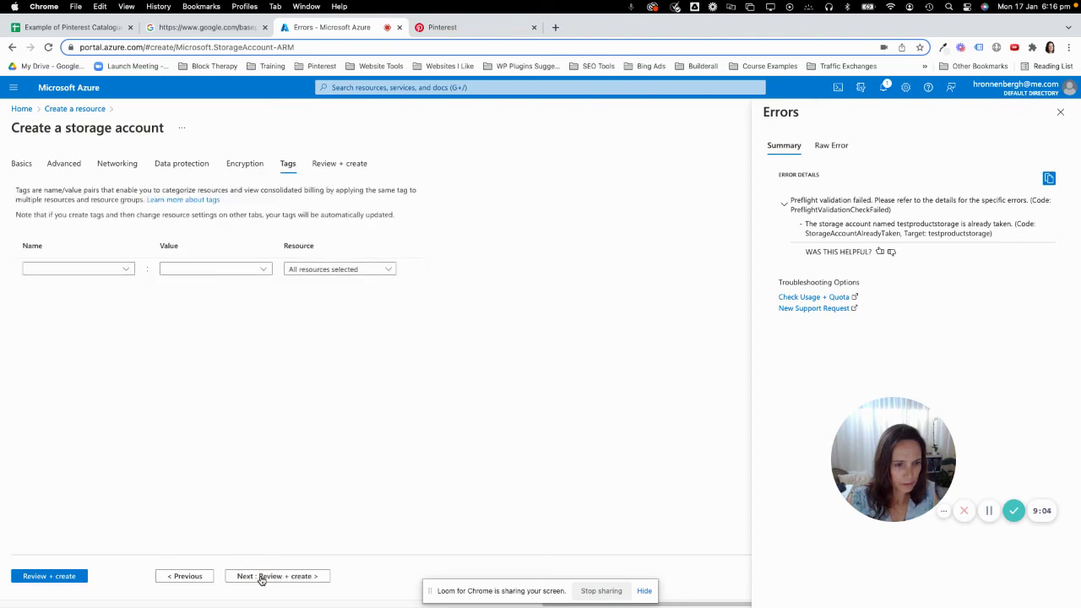
pyautogui.click(262, 578)
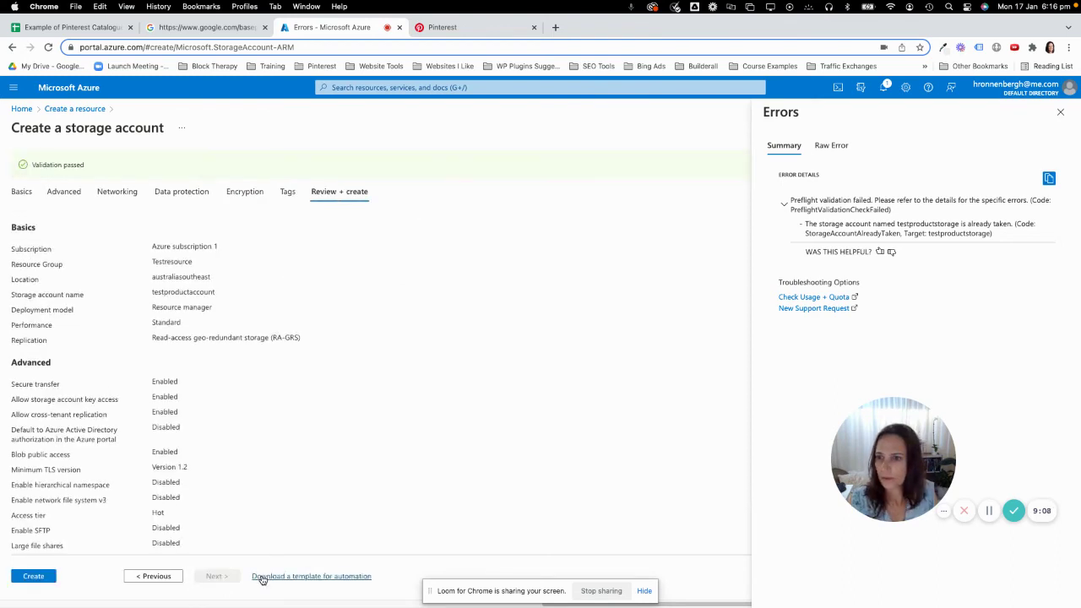
pyautogui.click(29, 577)
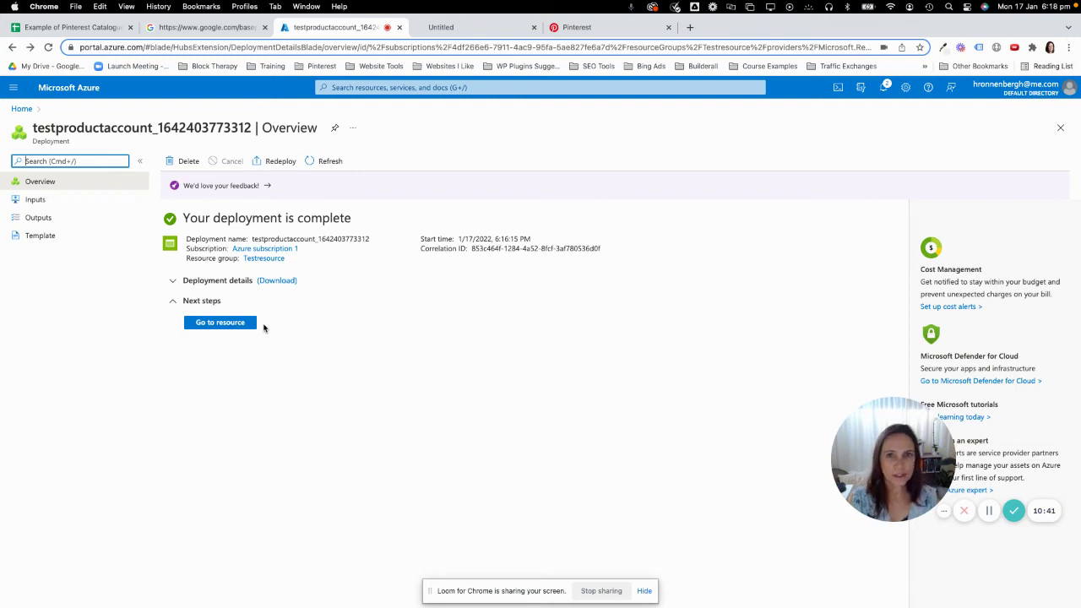
# Step: Go to the testproductaccount resource and start adding a new file share under File shares
pyautogui.click(222, 324)
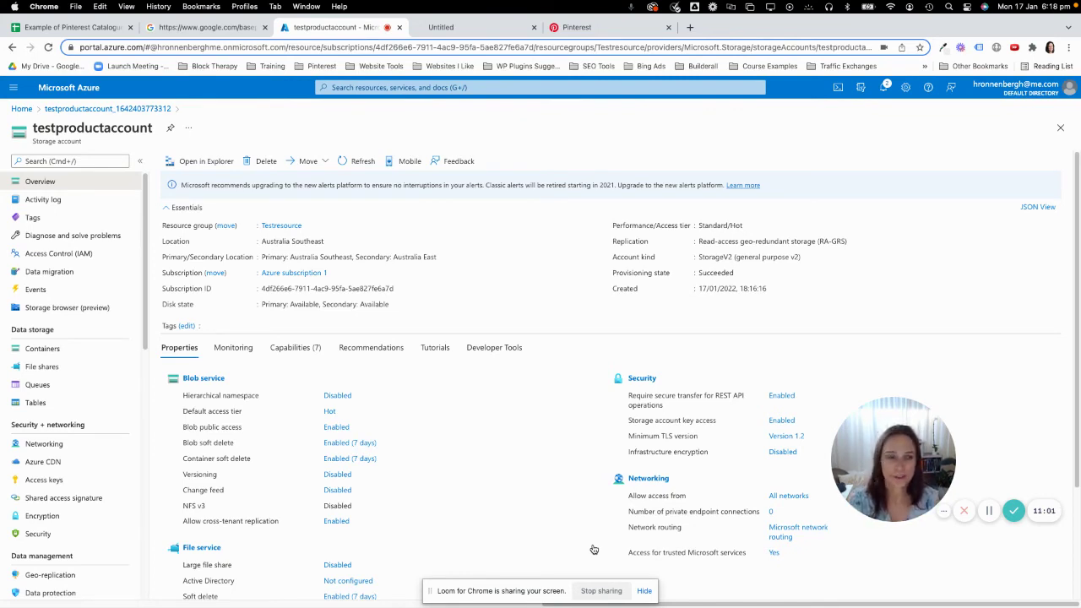
pyautogui.click(44, 369)
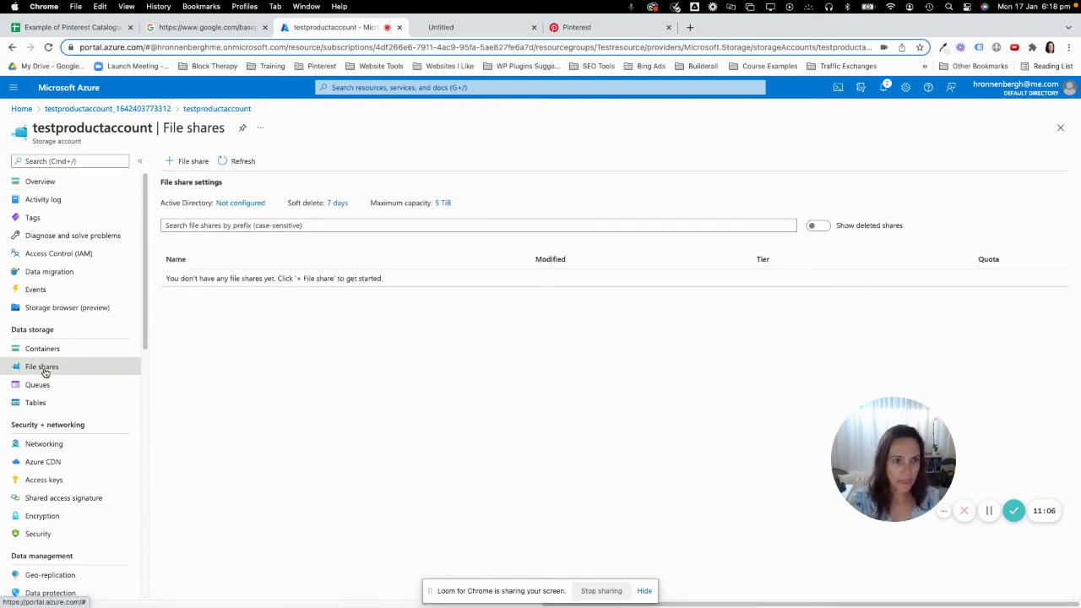
pyautogui.click(188, 164)
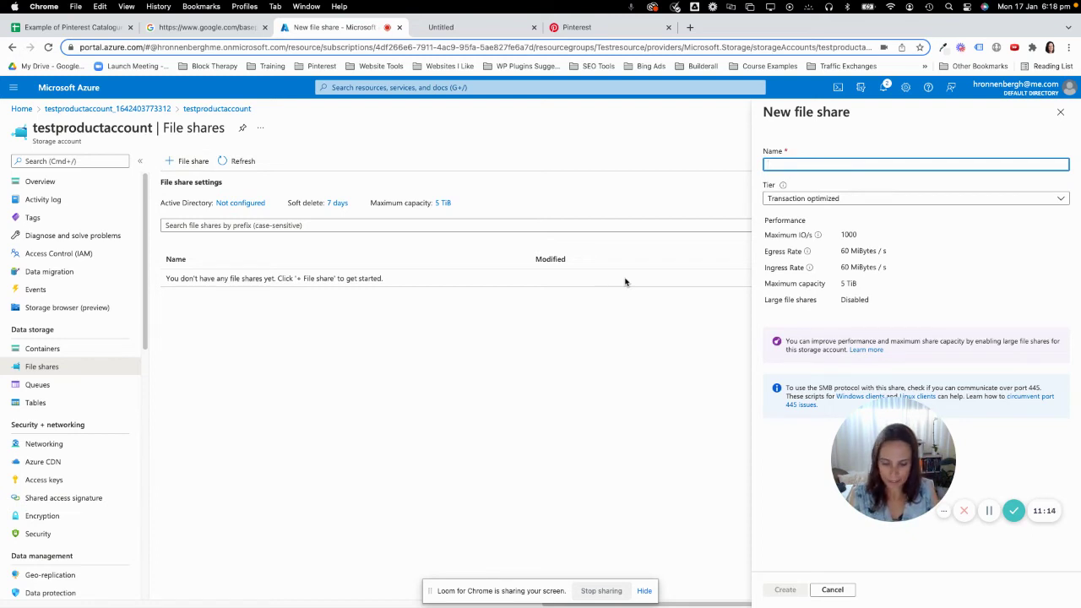
# Step: Name the new share pinterestshareing, all lowercase, and create it
pyautogui.write('Pinterest')
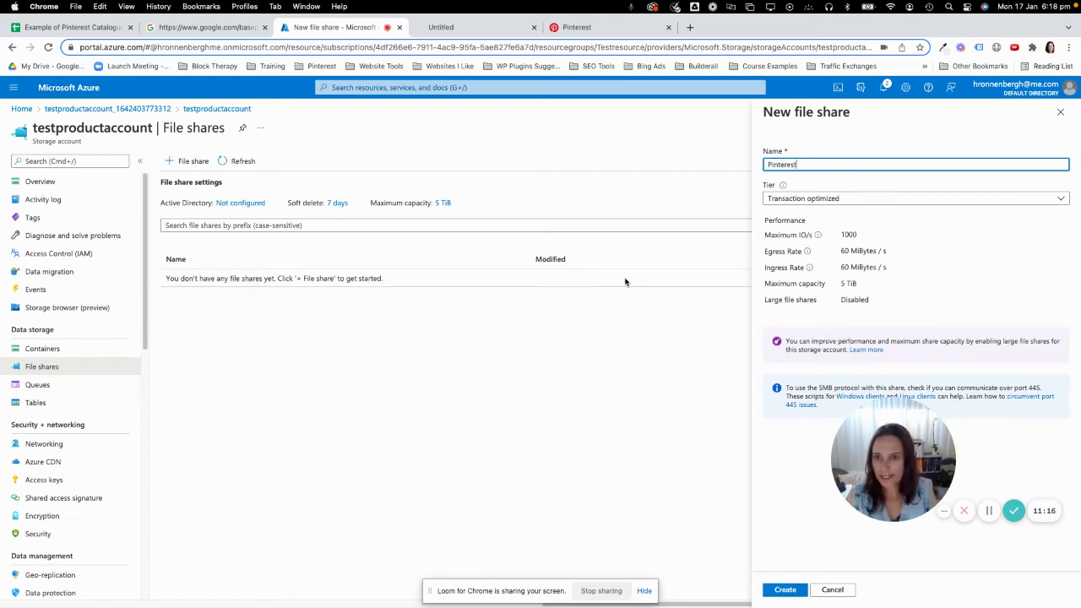
pyautogui.write('shareing')
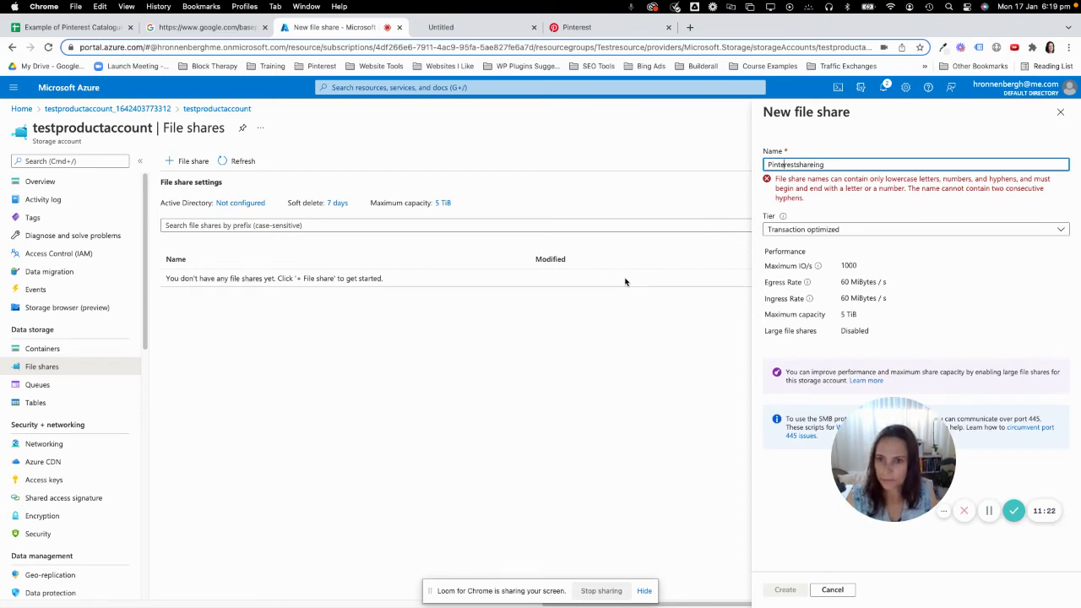
pyautogui.press('BackSpace')
pyautogui.write('p')
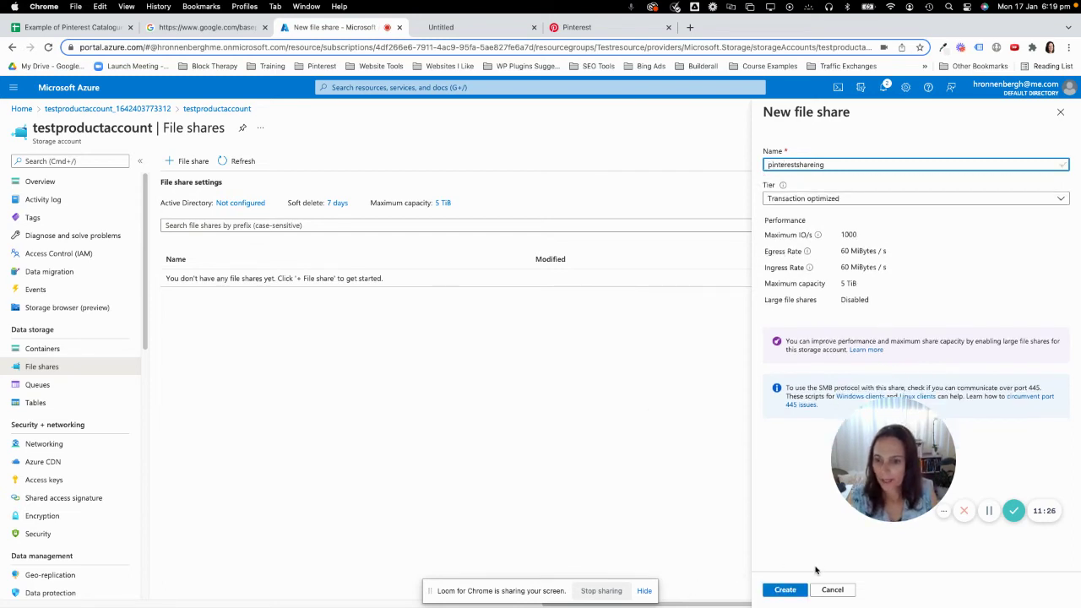
pyautogui.click(781, 591)
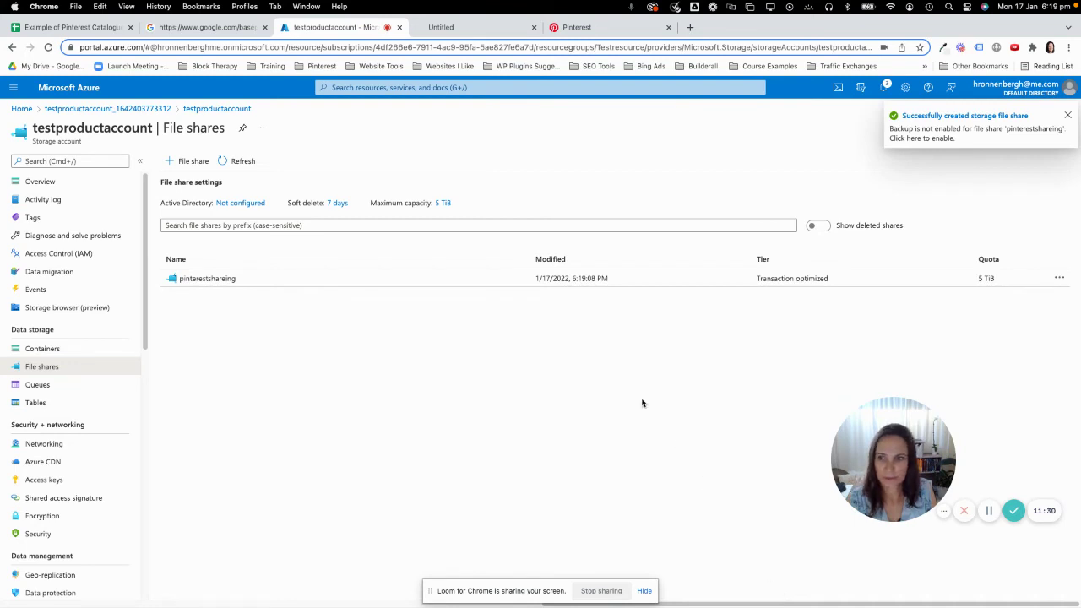
# Step: Open the pinterestshareing share's Upload panel, cancel the file picker, and return to the catalogue spreadsheet
pyautogui.click(1067, 116)
pyautogui.click(201, 278)
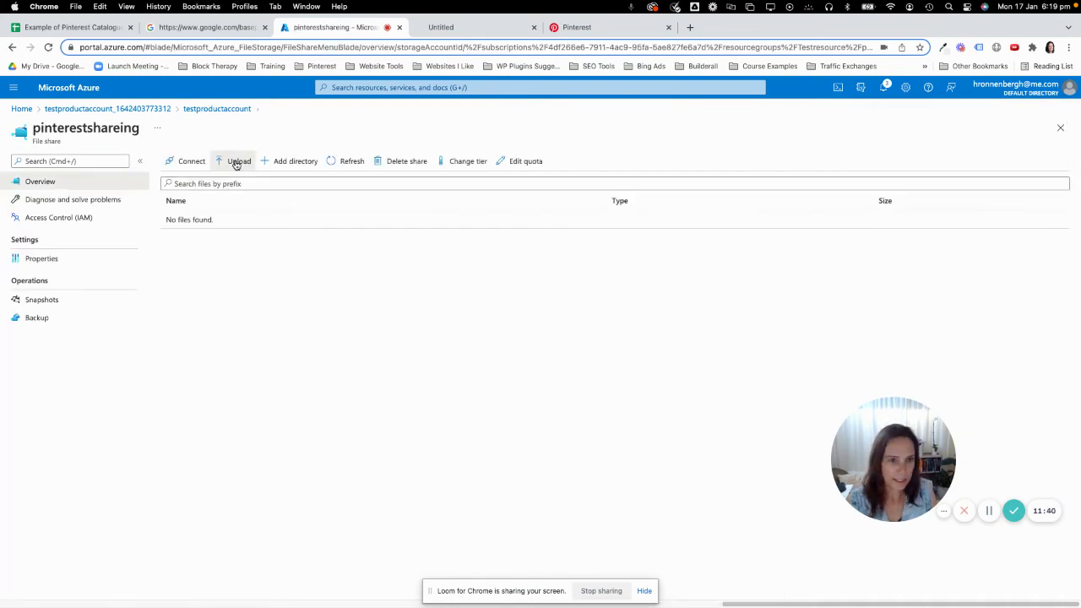
pyautogui.click(239, 160)
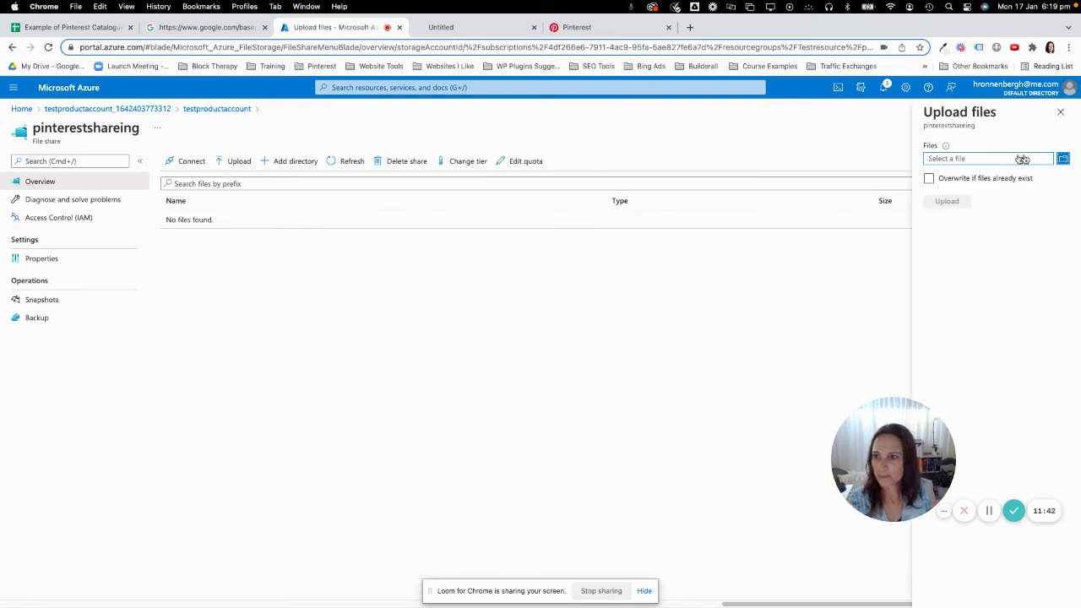
pyautogui.click(1063, 160)
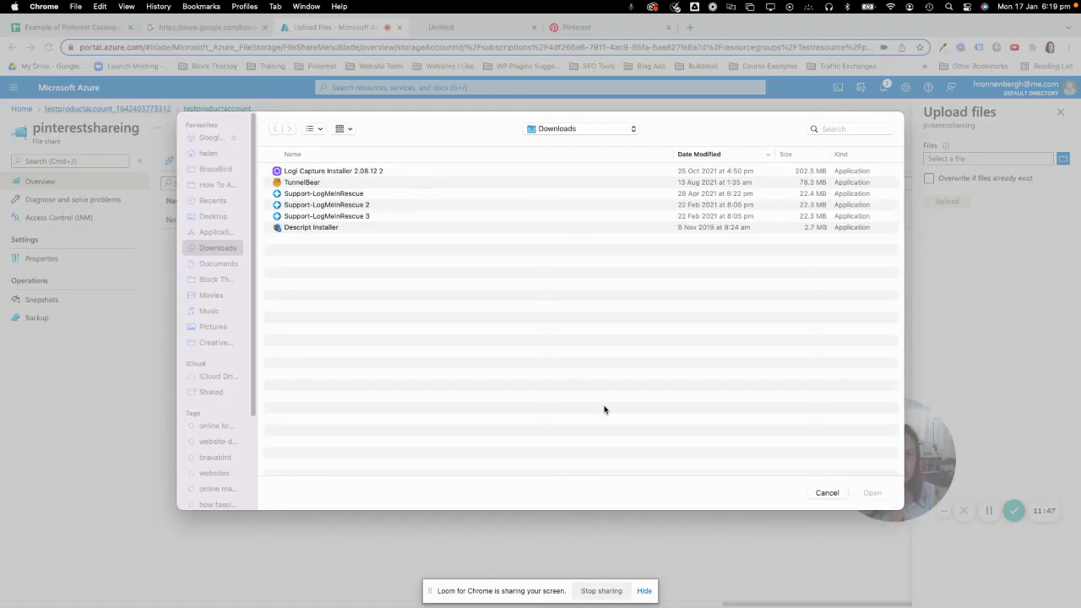
pyautogui.click(825, 492)
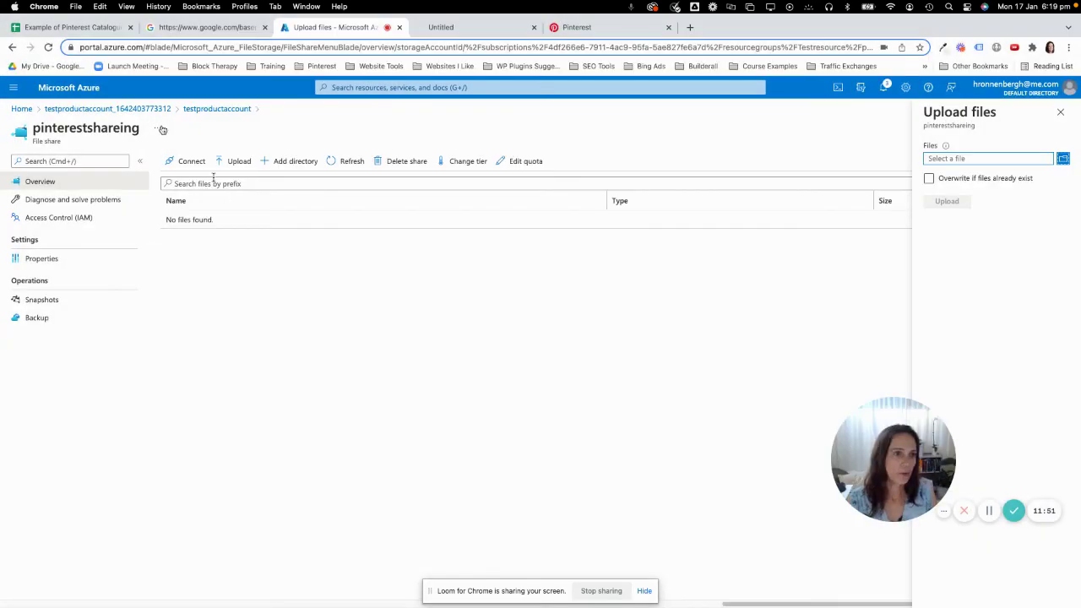
pyautogui.click(73, 31)
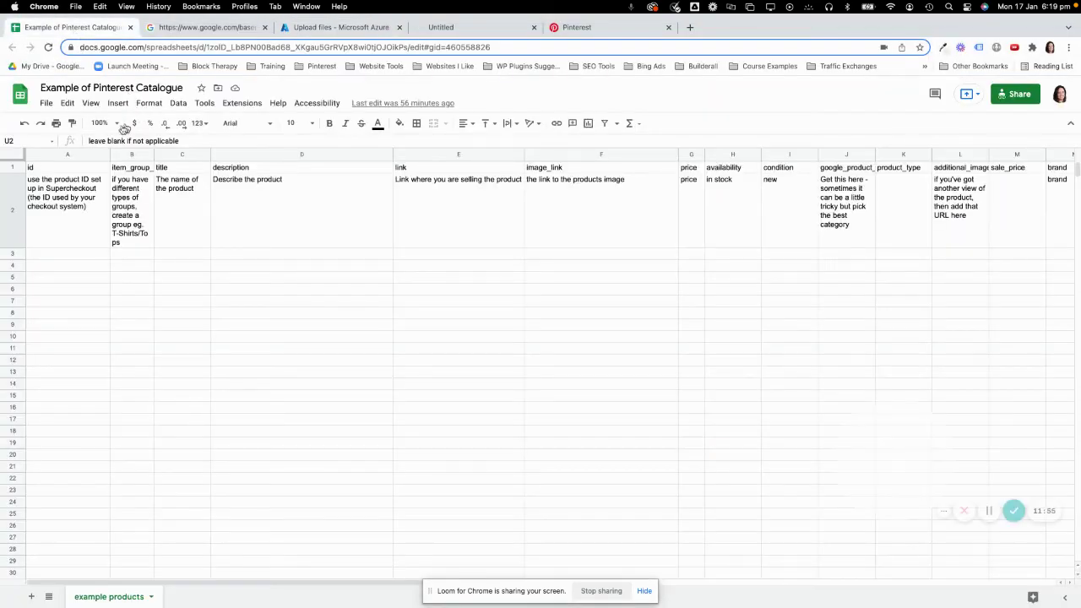
# Step: Download the catalogue sheet as Comma Separated Values (.csv) and return to the Azure upload tab
pyautogui.click(52, 103)
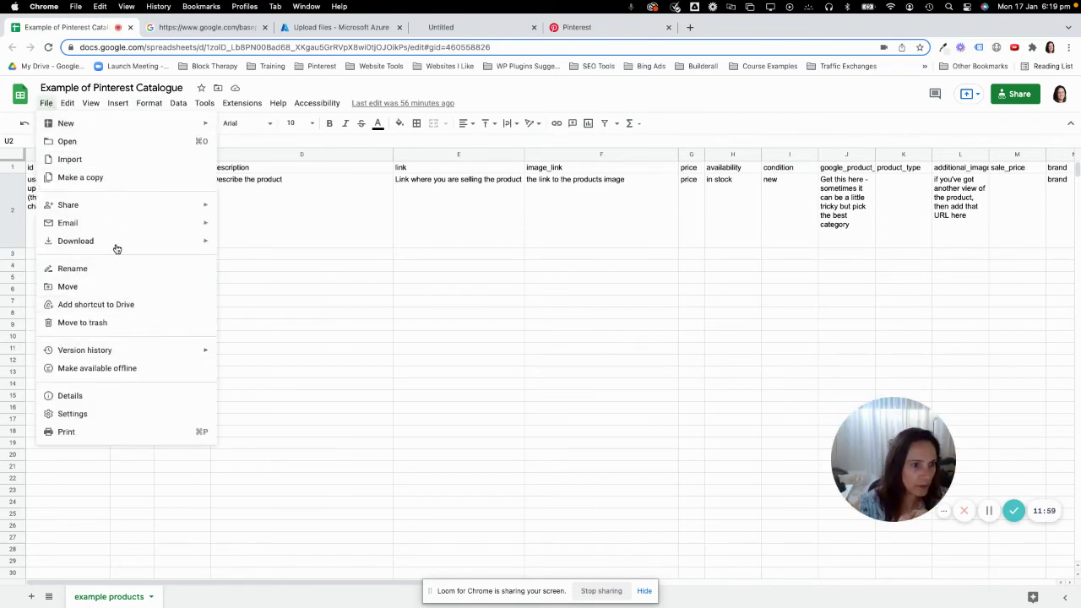
pyautogui.moveTo(113, 245)
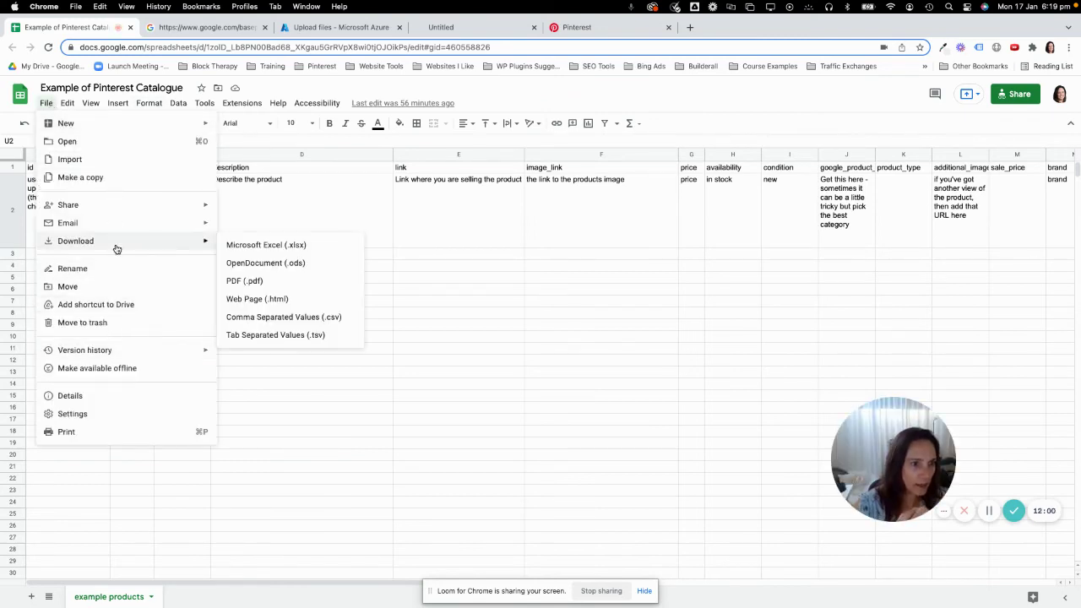
pyautogui.click(267, 318)
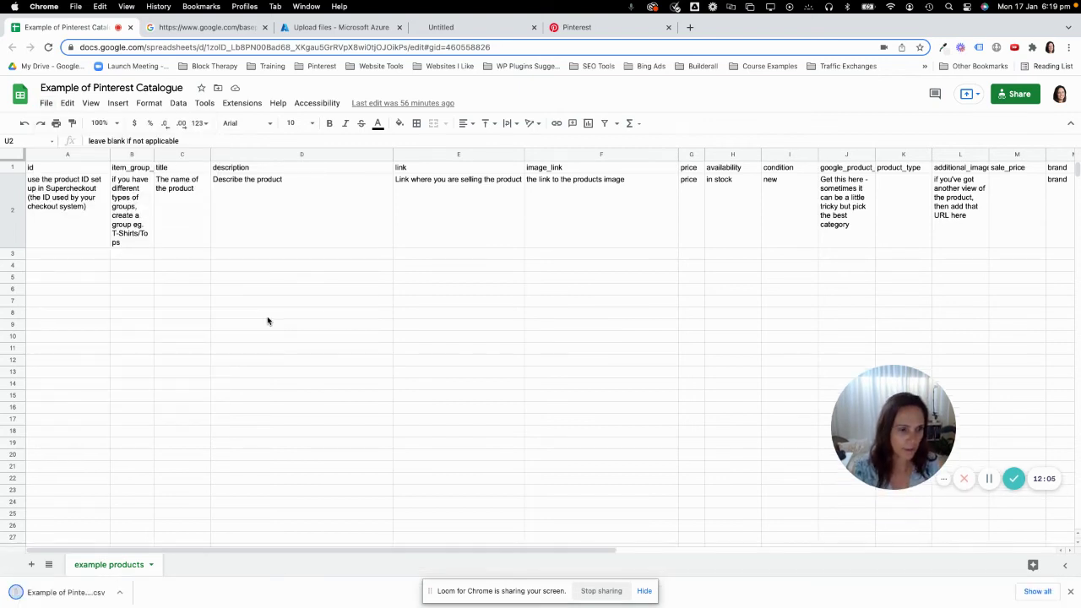
pyautogui.click(326, 33)
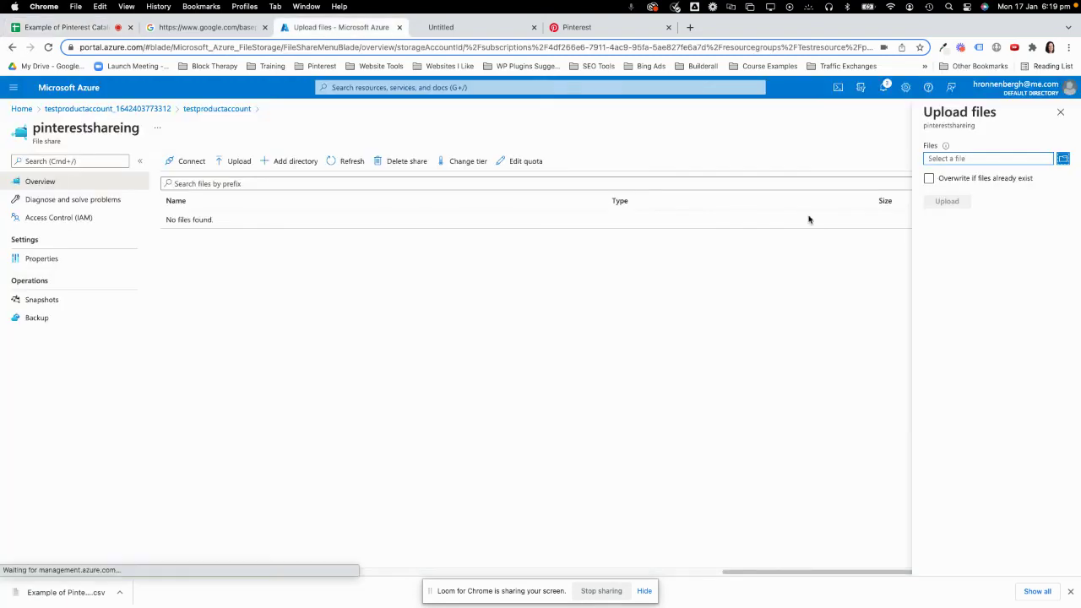
# Step: Upload 'Example of Pinterest Catalogue - example products.csv' from Downloads to the share, with overwrite enabled
pyautogui.click(1063, 159)
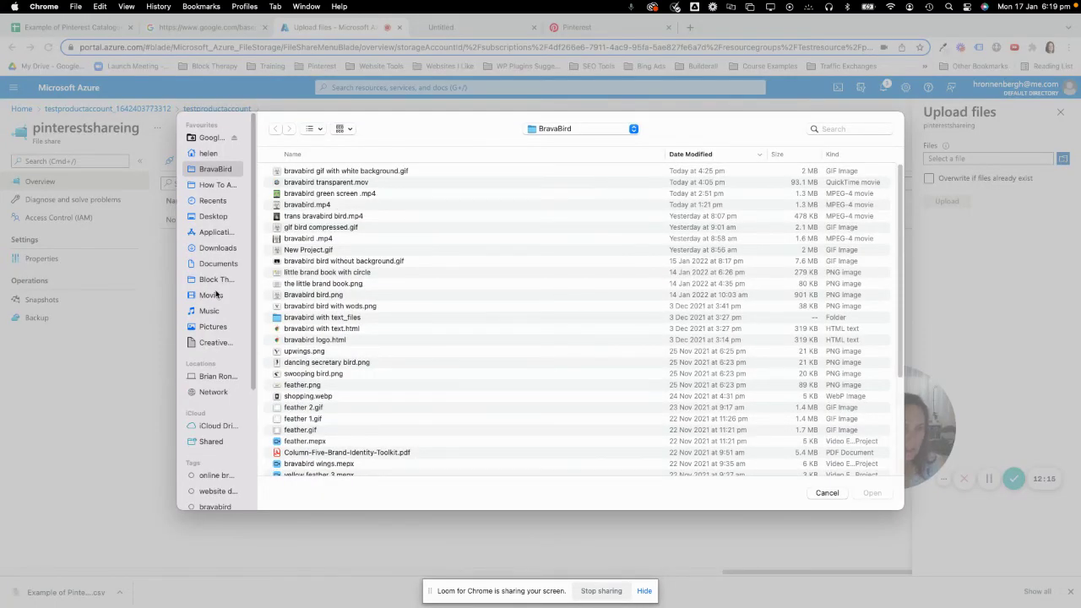
pyautogui.click(218, 248)
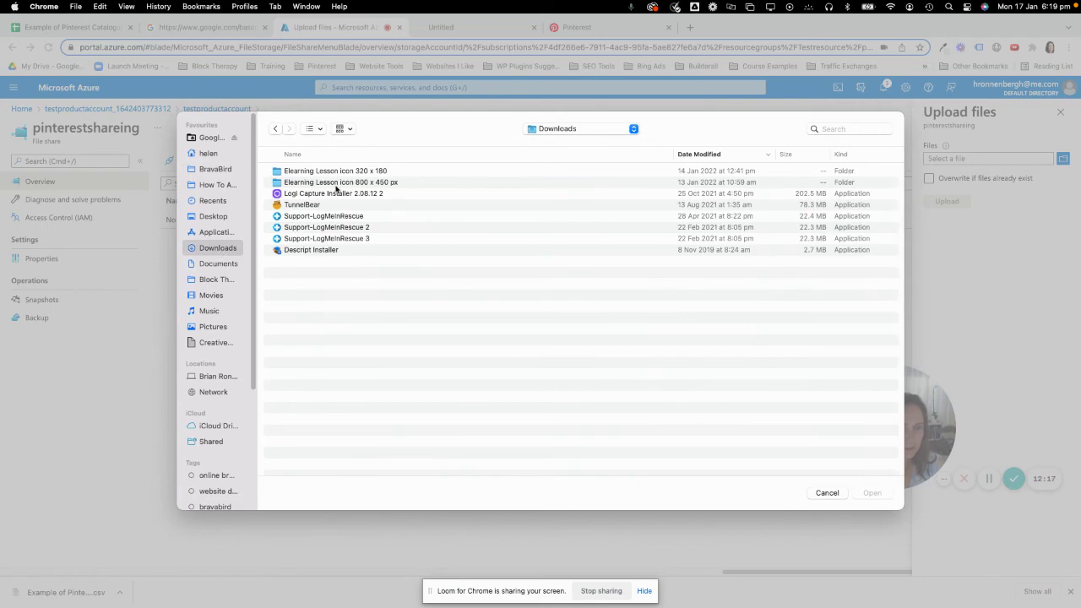
pyautogui.click(338, 172)
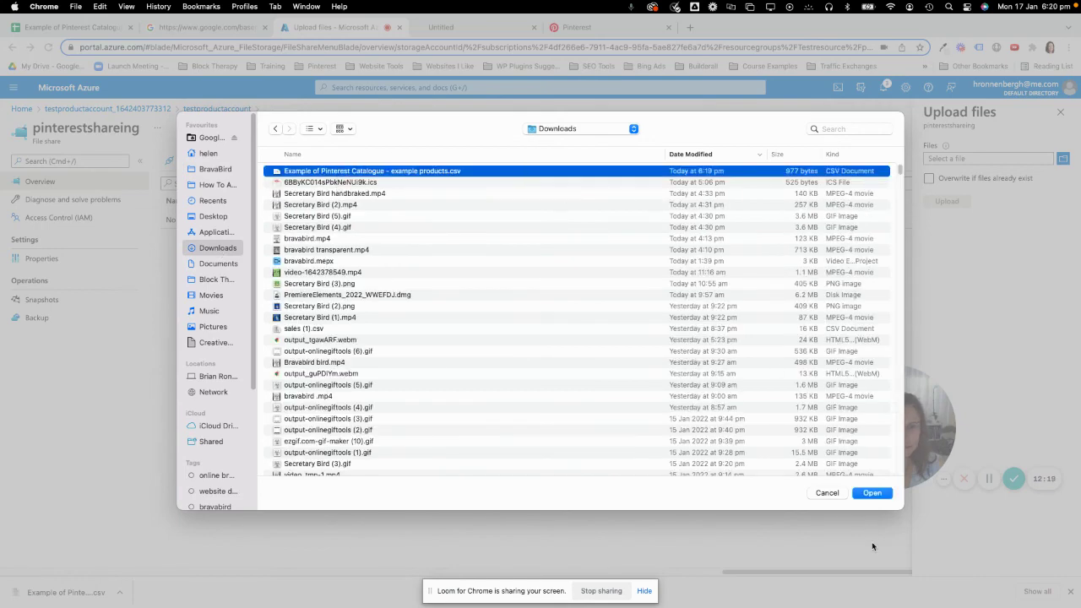
pyautogui.click(872, 496)
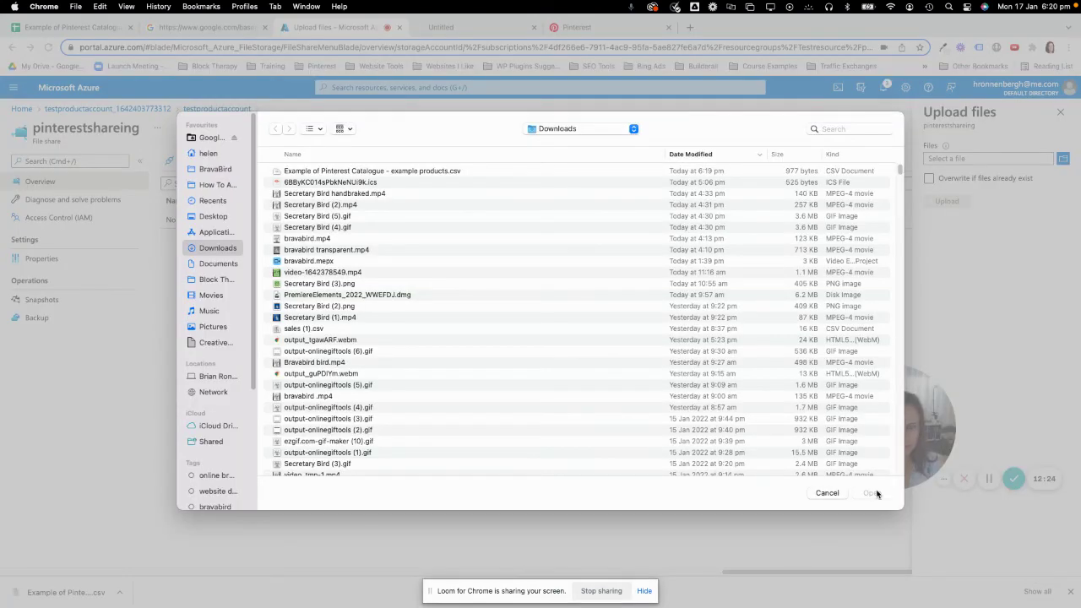
pyautogui.click(427, 171)
pyautogui.click(866, 493)
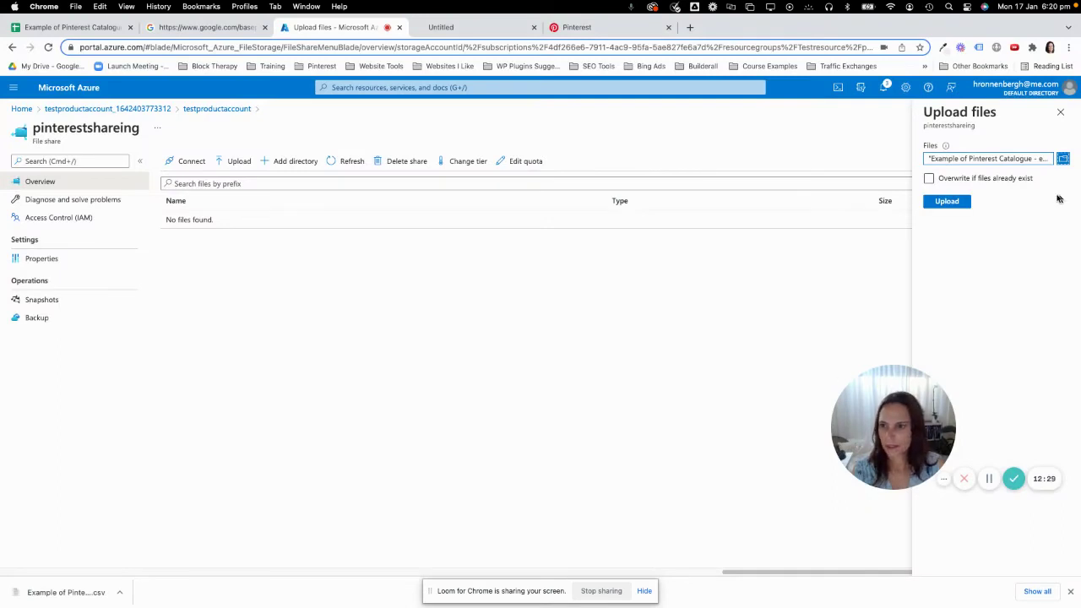
pyautogui.click(929, 178)
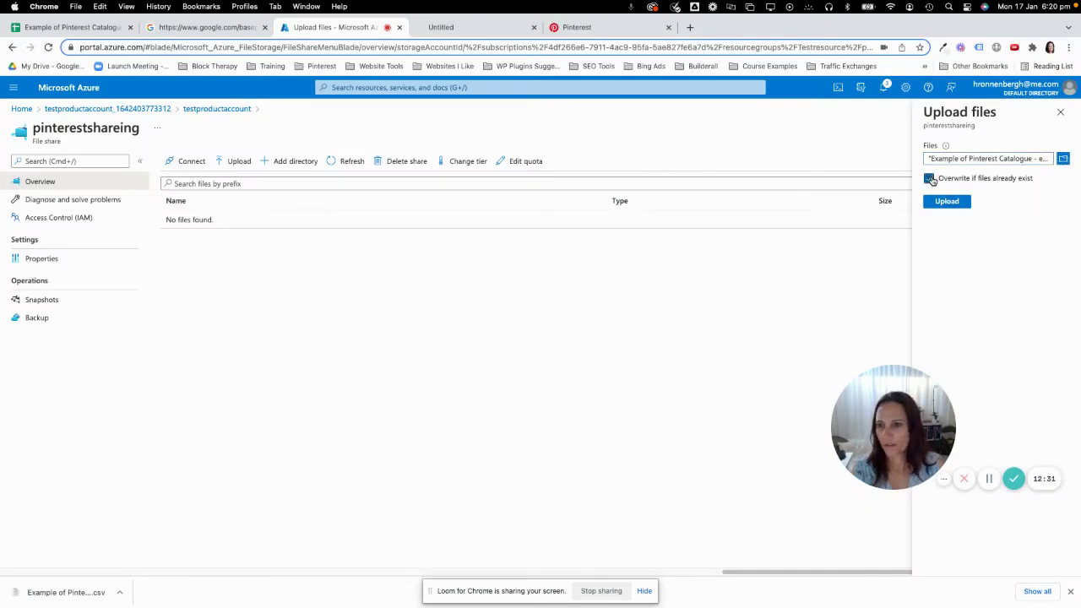
pyautogui.click(946, 201)
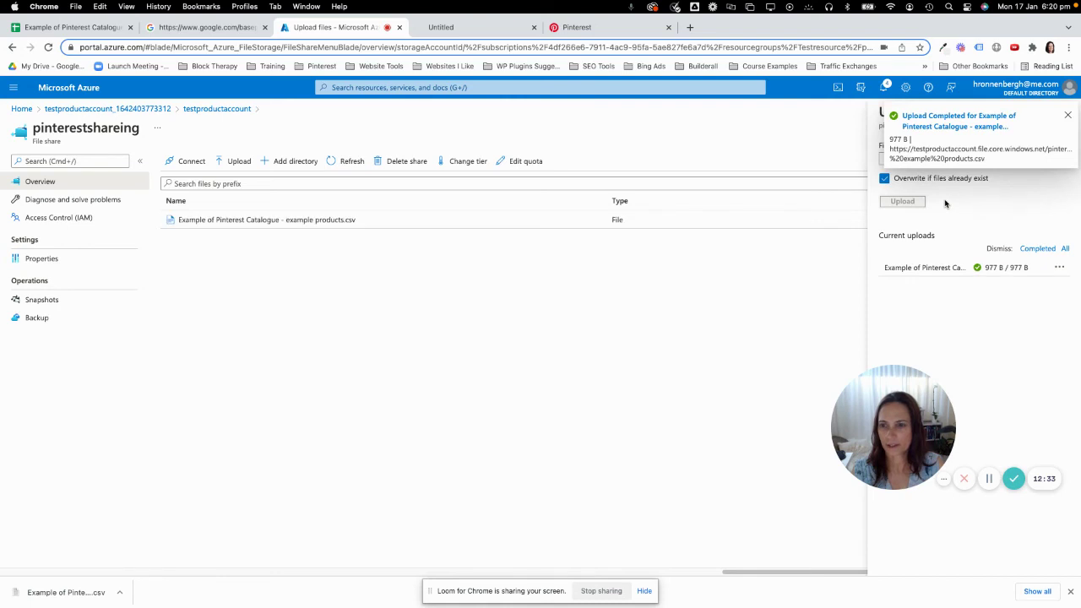
# Step: Open the uploaded catalogue CSV's Properties and select its full file URL
pyautogui.click(1069, 116)
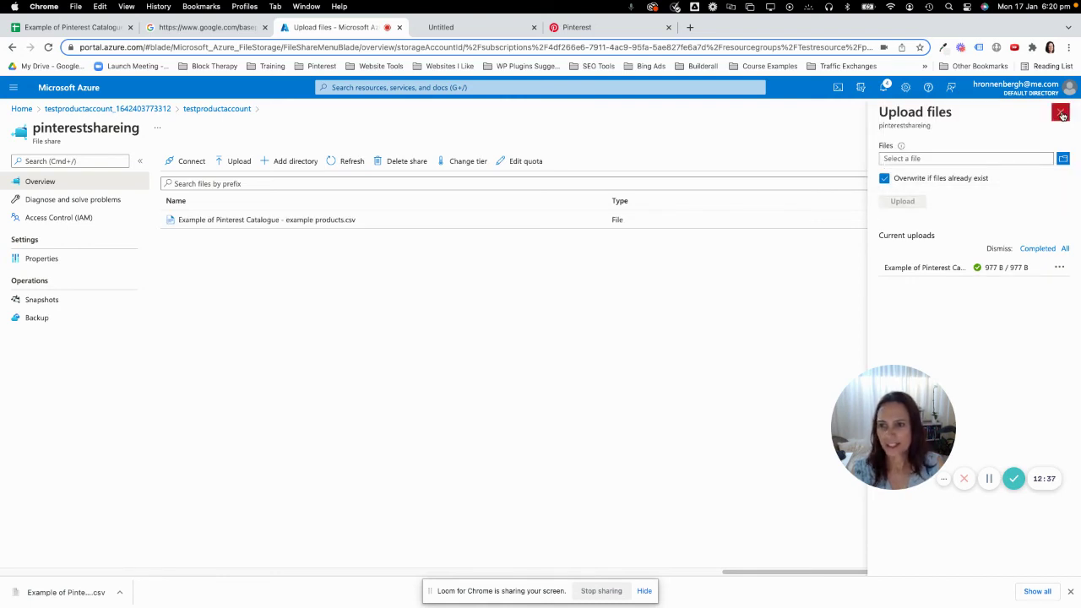
pyautogui.click(1063, 115)
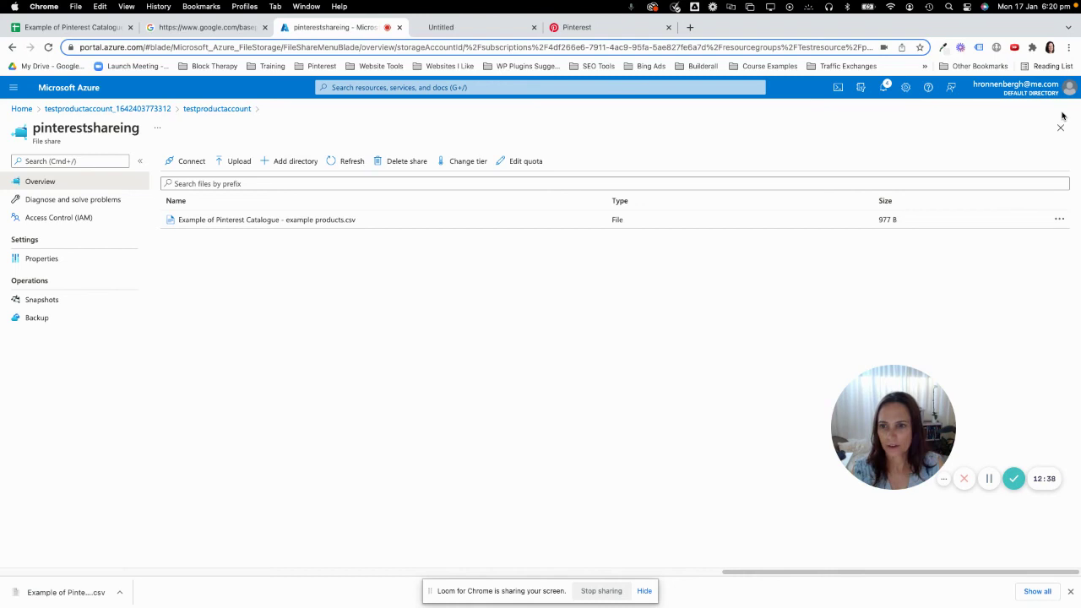
pyautogui.click(1058, 222)
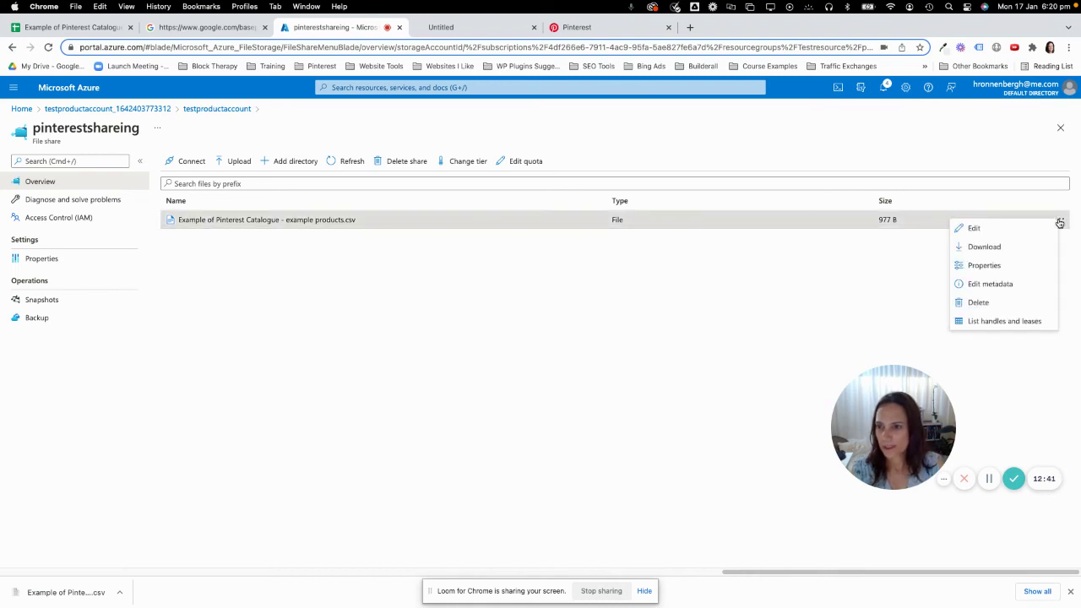
pyautogui.click(1003, 265)
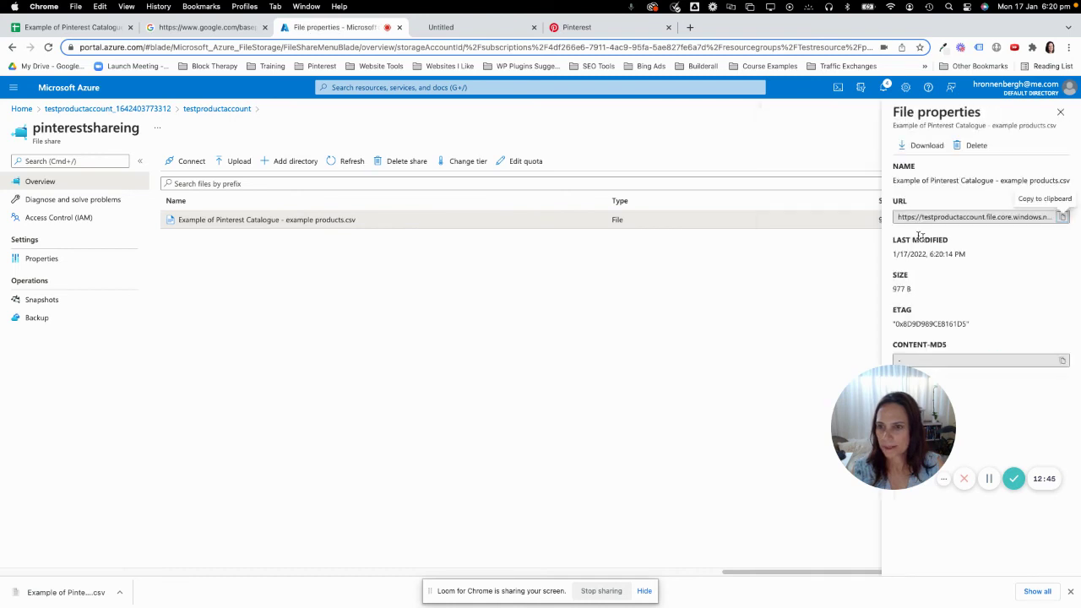
pyautogui.moveTo(937, 217); pyautogui.dragTo(1067, 237)
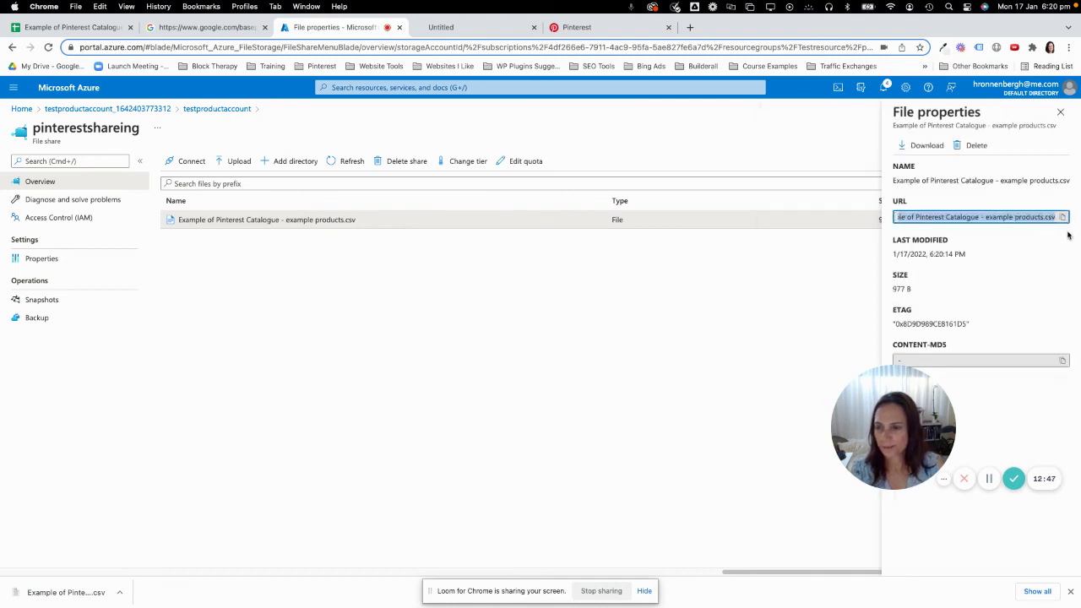